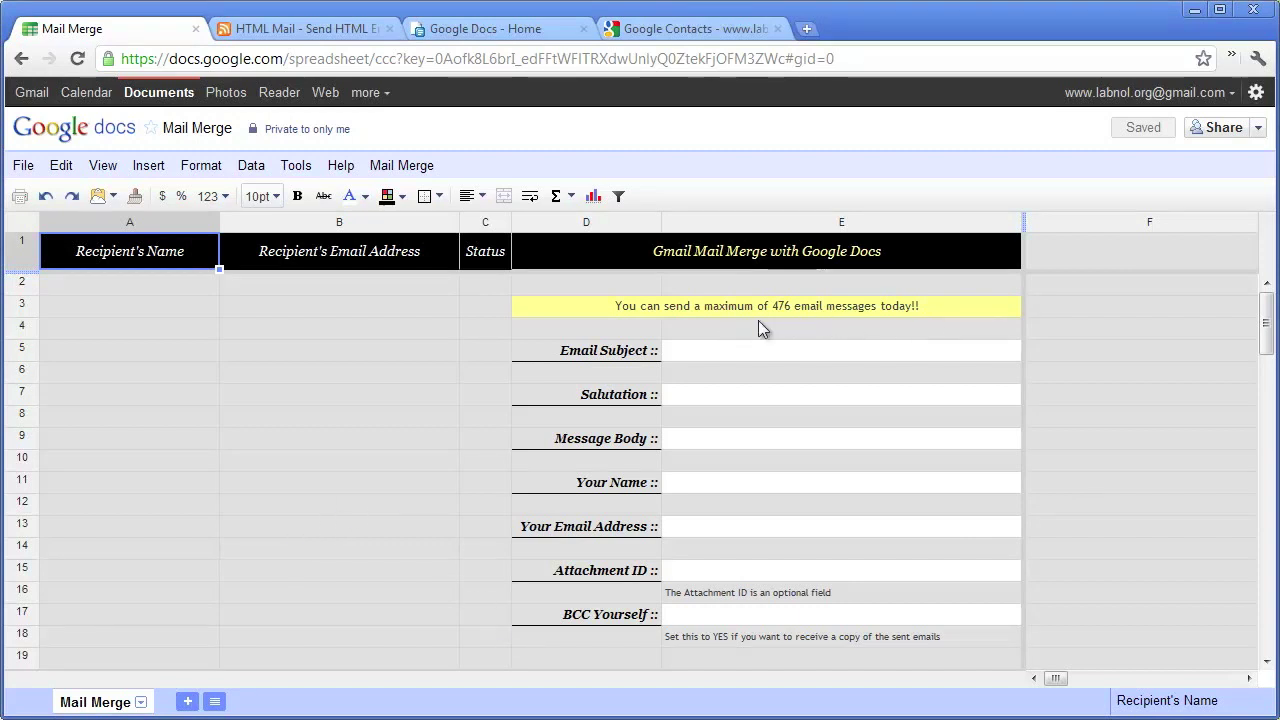
- Run Mail Merge Step 1: Clear Canvas and grant the script access to Gmail and Contacts
{"action": "left_click", "coordinate": [401, 165]}
{"action": "left_click", "coordinate": [486, 197]}
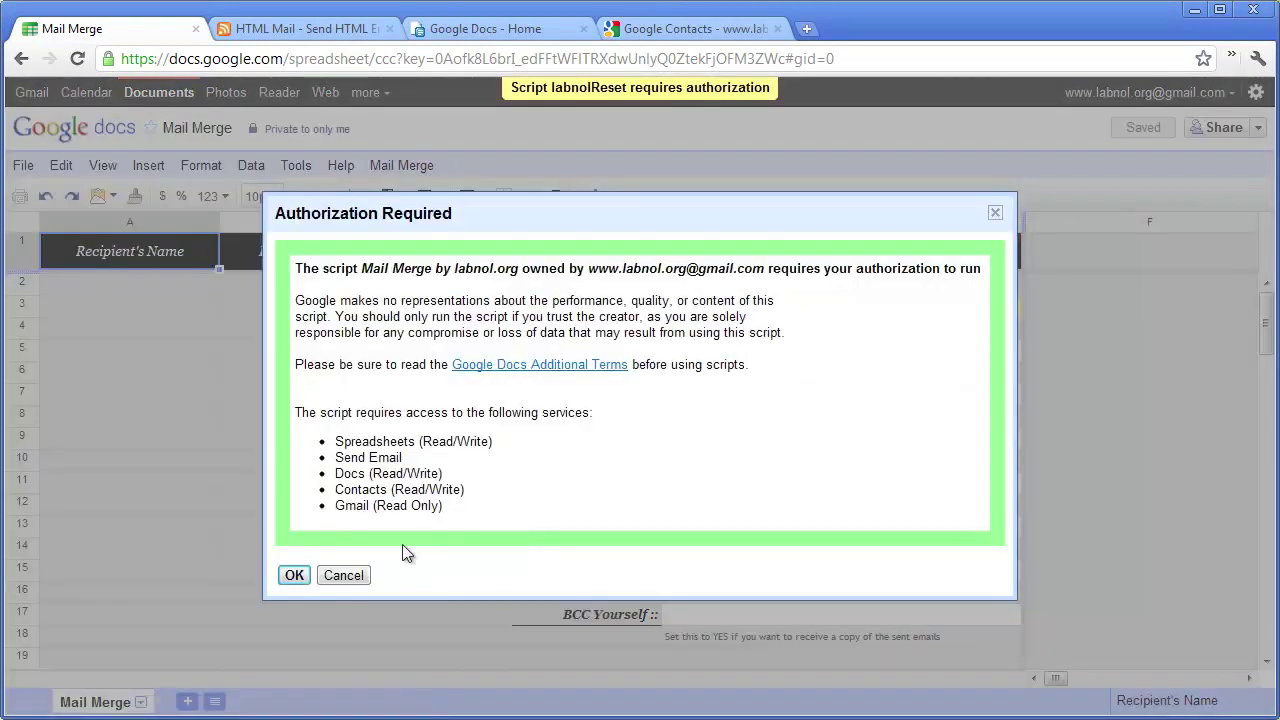
{"action": "left_click", "coordinate": [293, 576]}
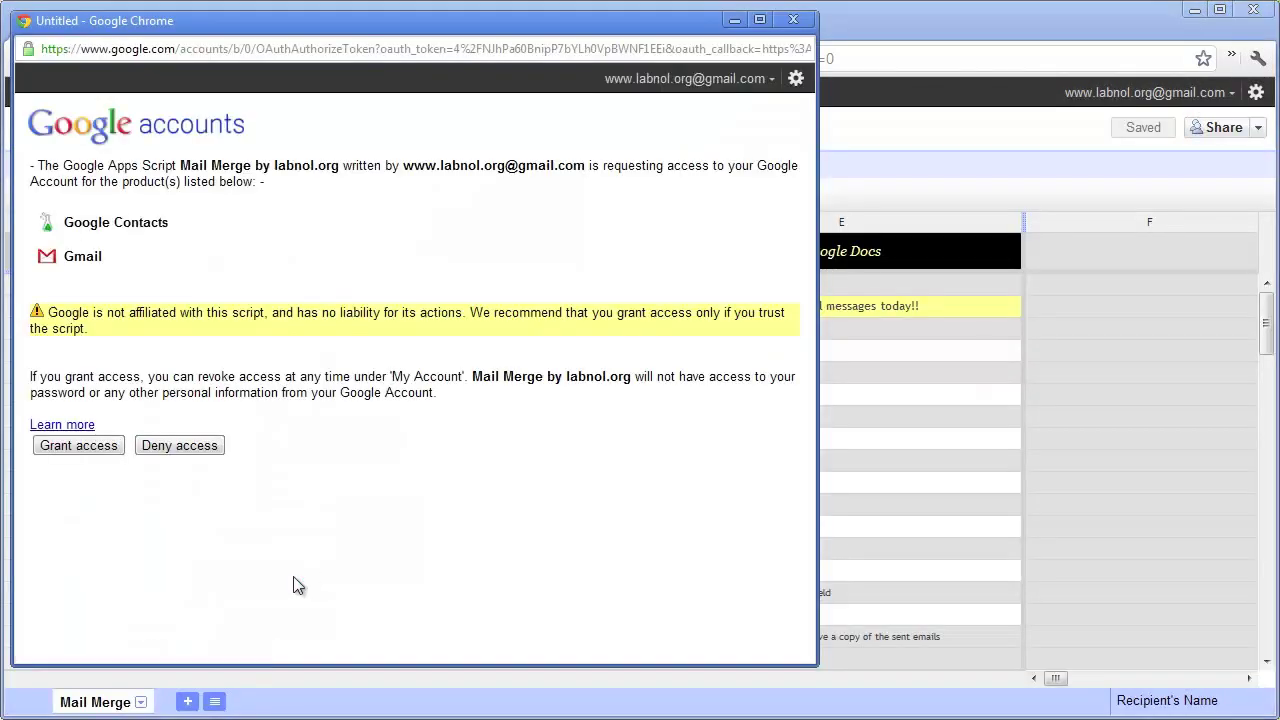
{"action": "left_click", "coordinate": [118, 446]}
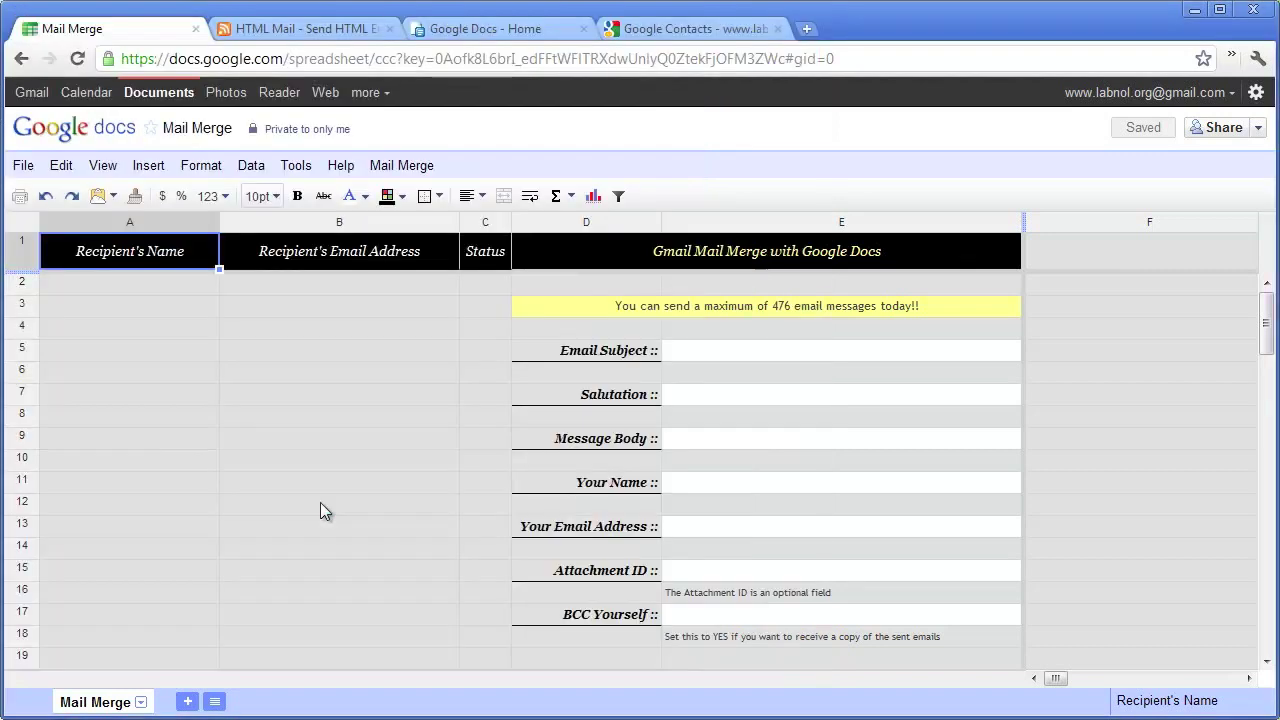
{"action": "left_click", "coordinate": [403, 168]}
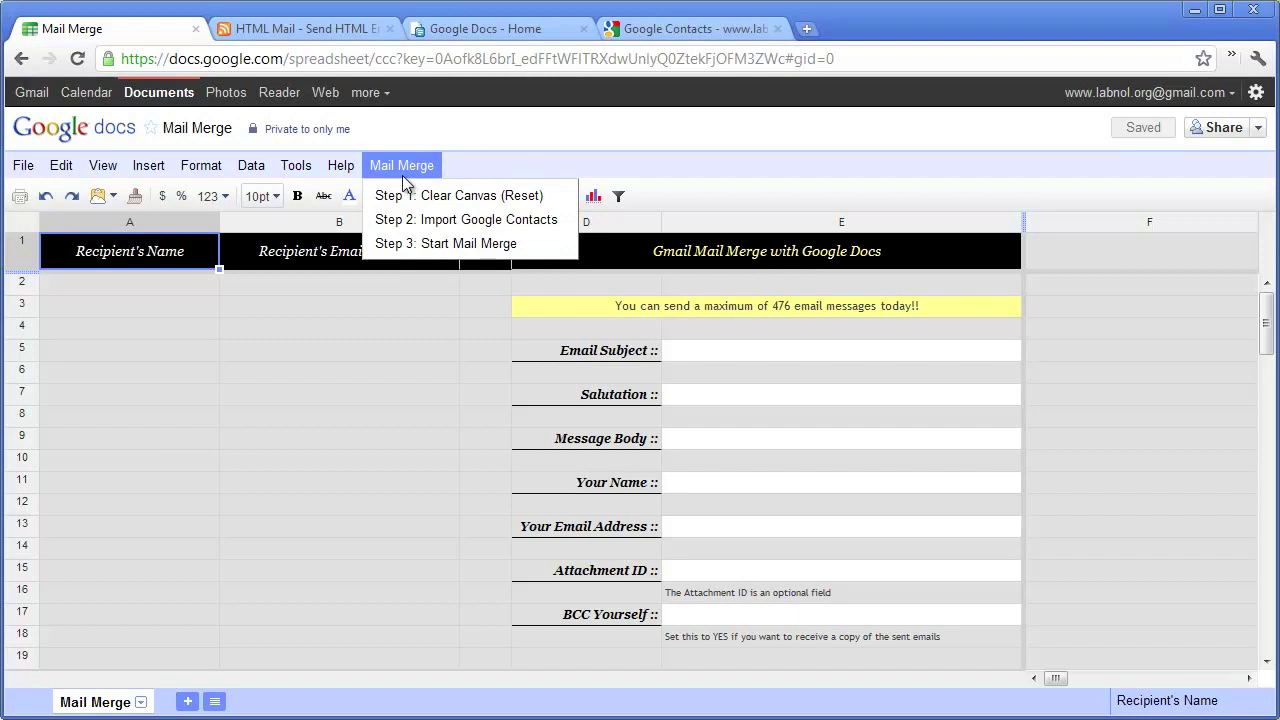
{"action": "left_click", "coordinate": [563, 160]}
{"action": "left_click", "coordinate": [687, 29]}
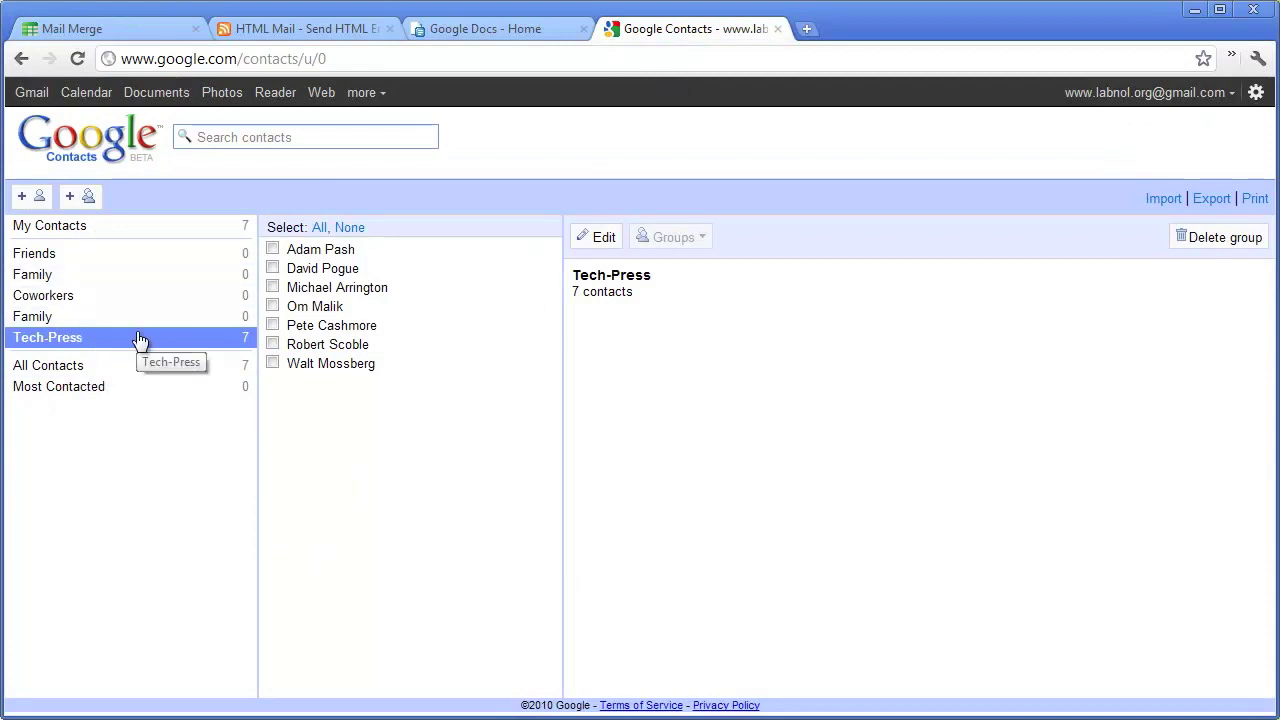
{"action": "left_click", "coordinate": [396, 366]}
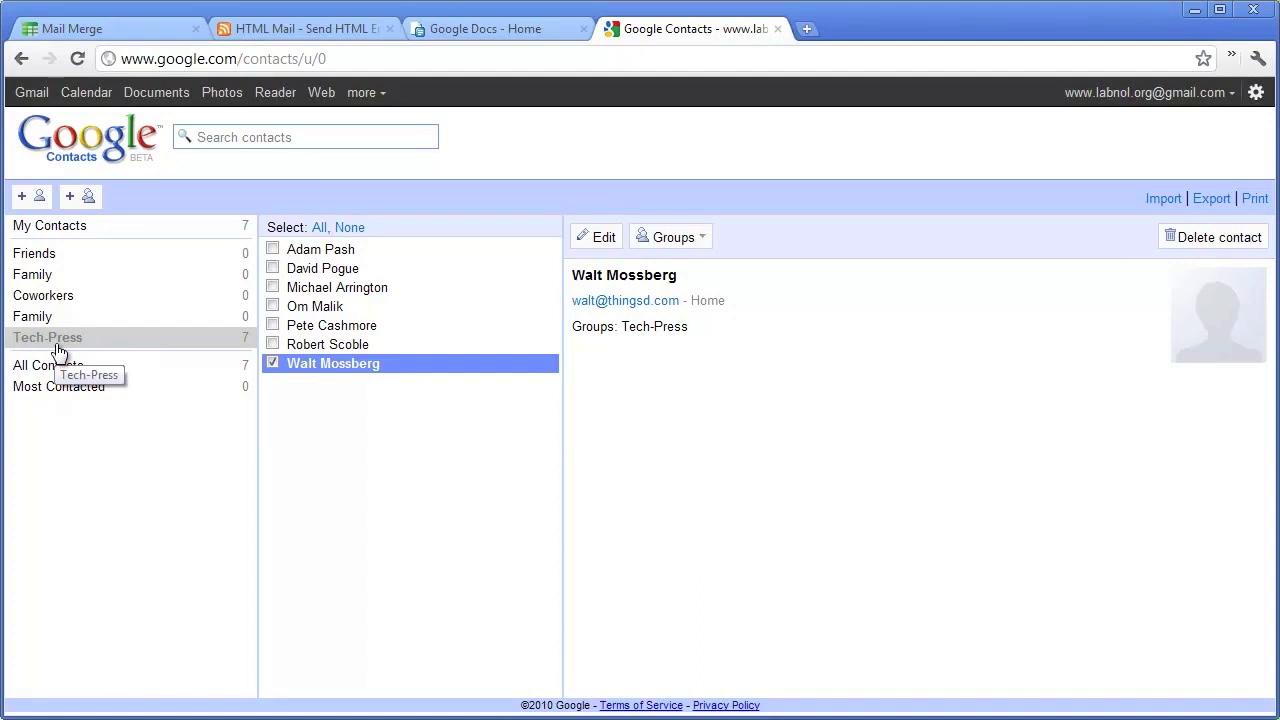
{"action": "left_click", "coordinate": [145, 32]}
- Import the Tech-Press Google Contacts group with Mail Merge Step 2
{"action": "left_click", "coordinate": [406, 166]}
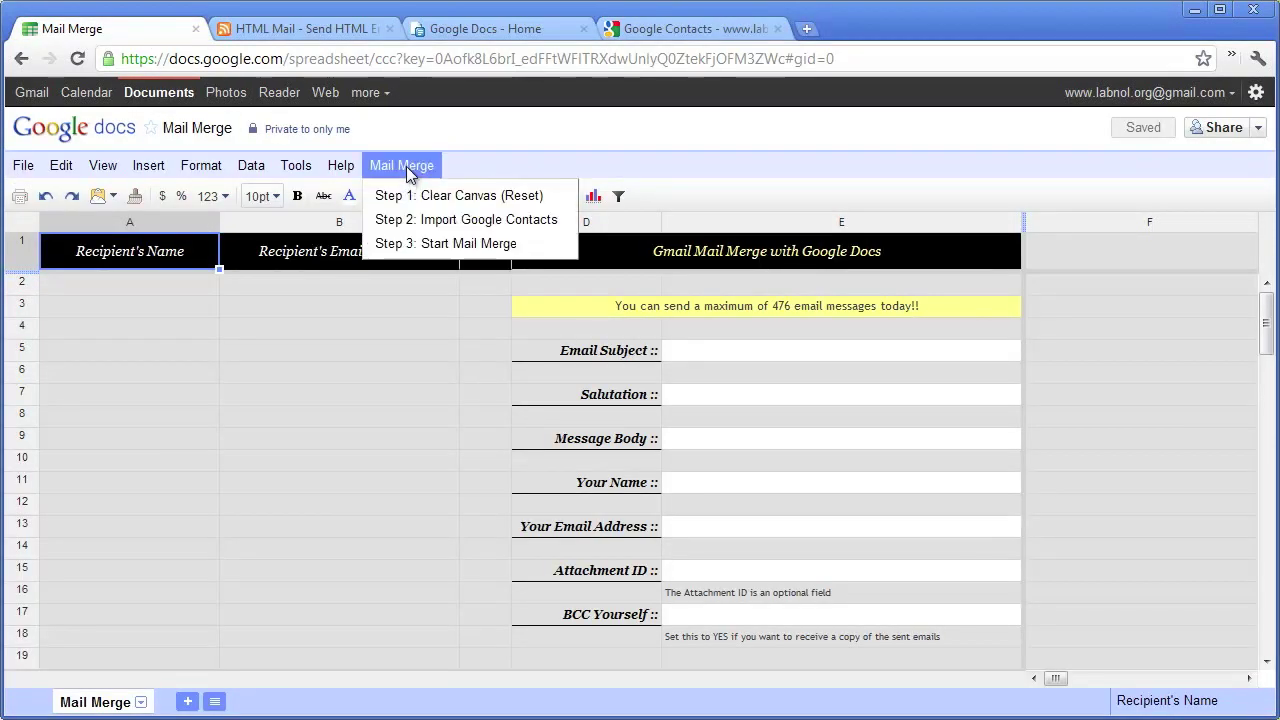
{"action": "left_click", "coordinate": [457, 220]}
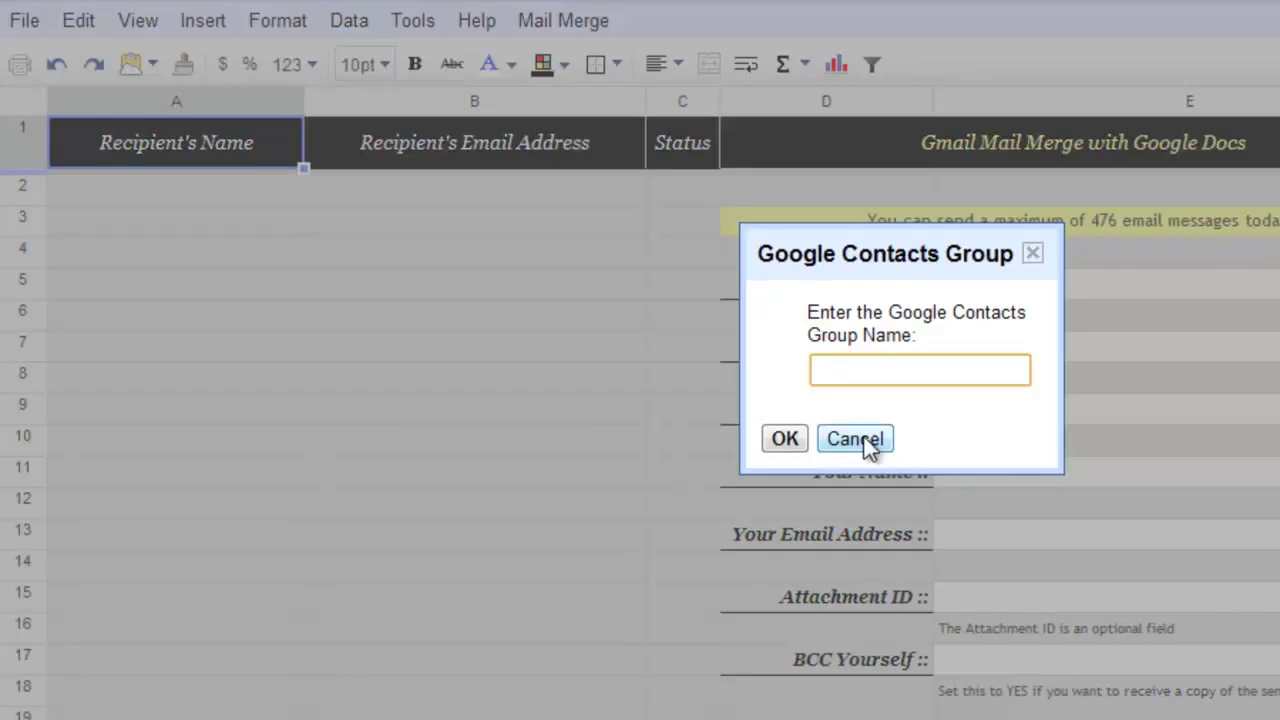
{"action": "type", "text": "Tech-Press"}
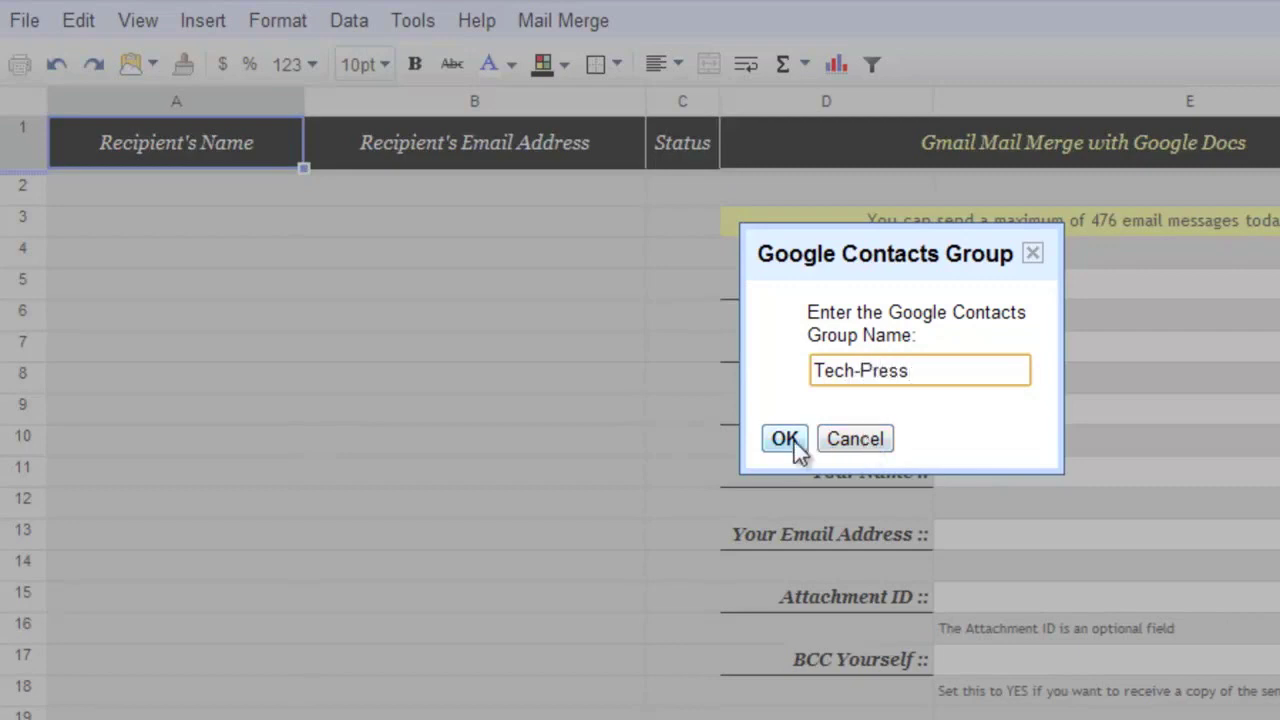
{"action": "left_click", "coordinate": [785, 441]}
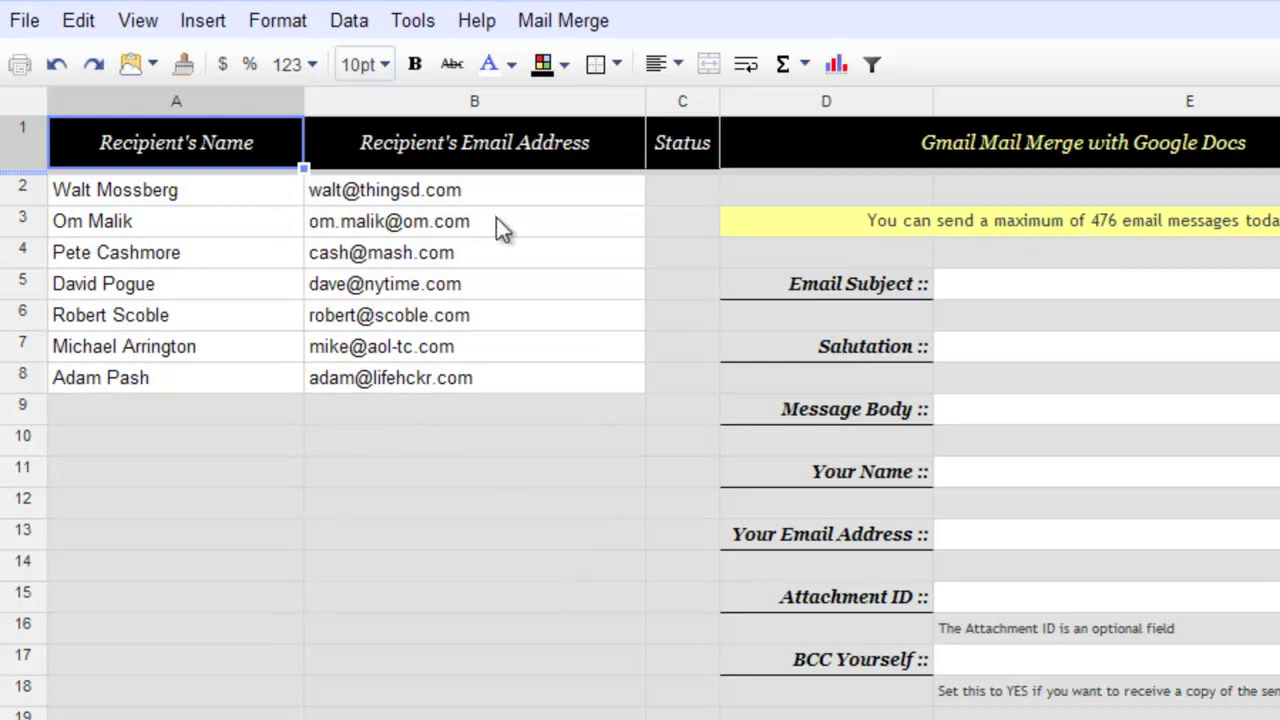
- Type three recipients' names in column A and their e-mail addresses beside them, rows 9–11
{"action": "left_click", "coordinate": [217, 411]}
{"action": "type", "text": "Ryan Block"}
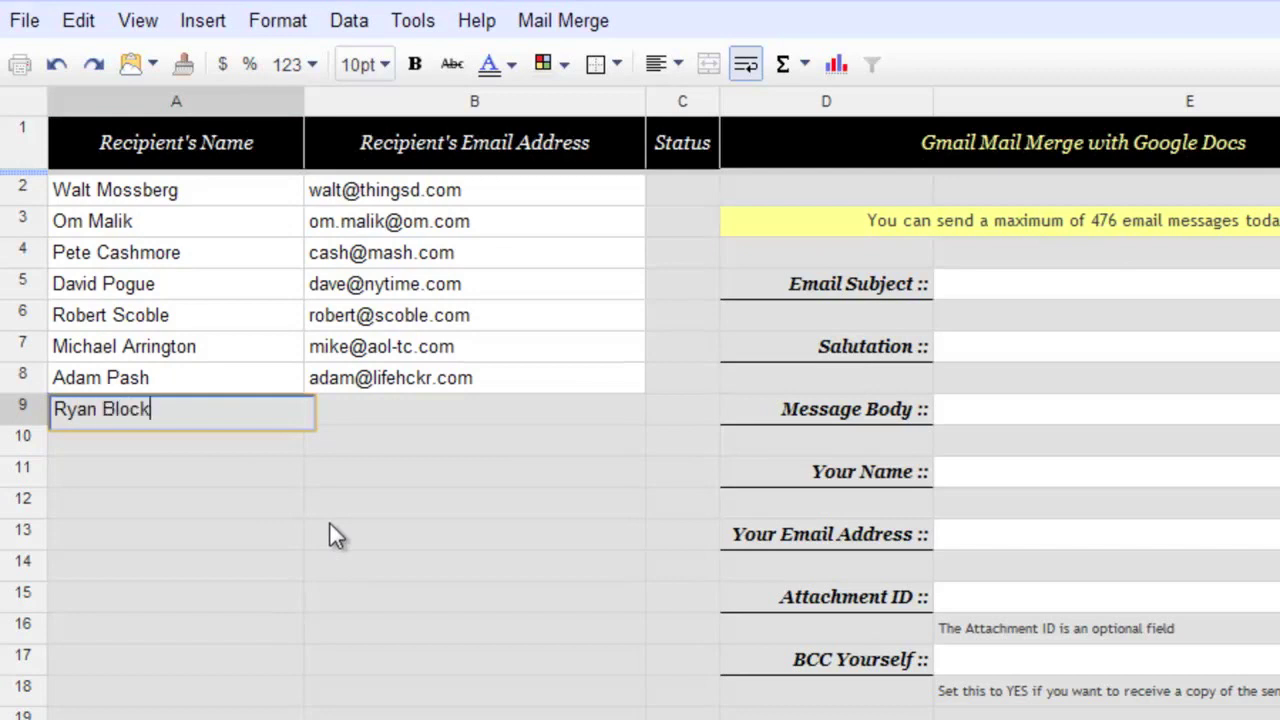
{"action": "key", "text": "Tab"}
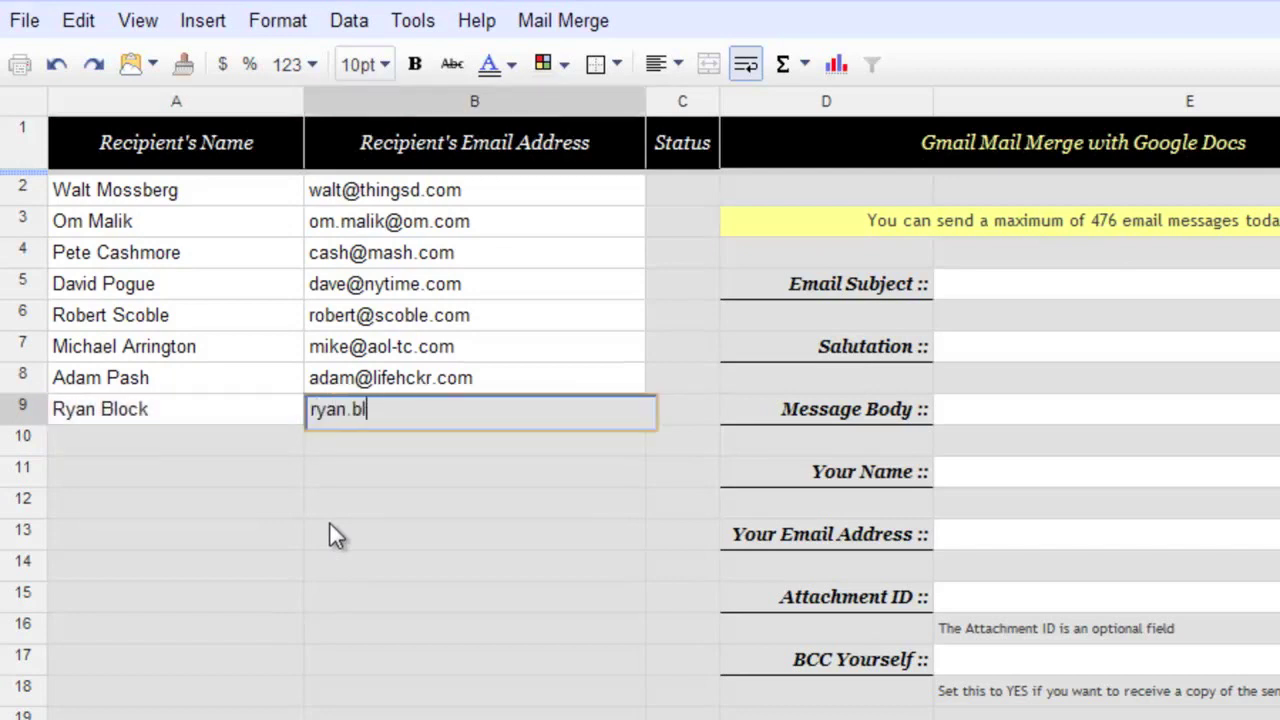
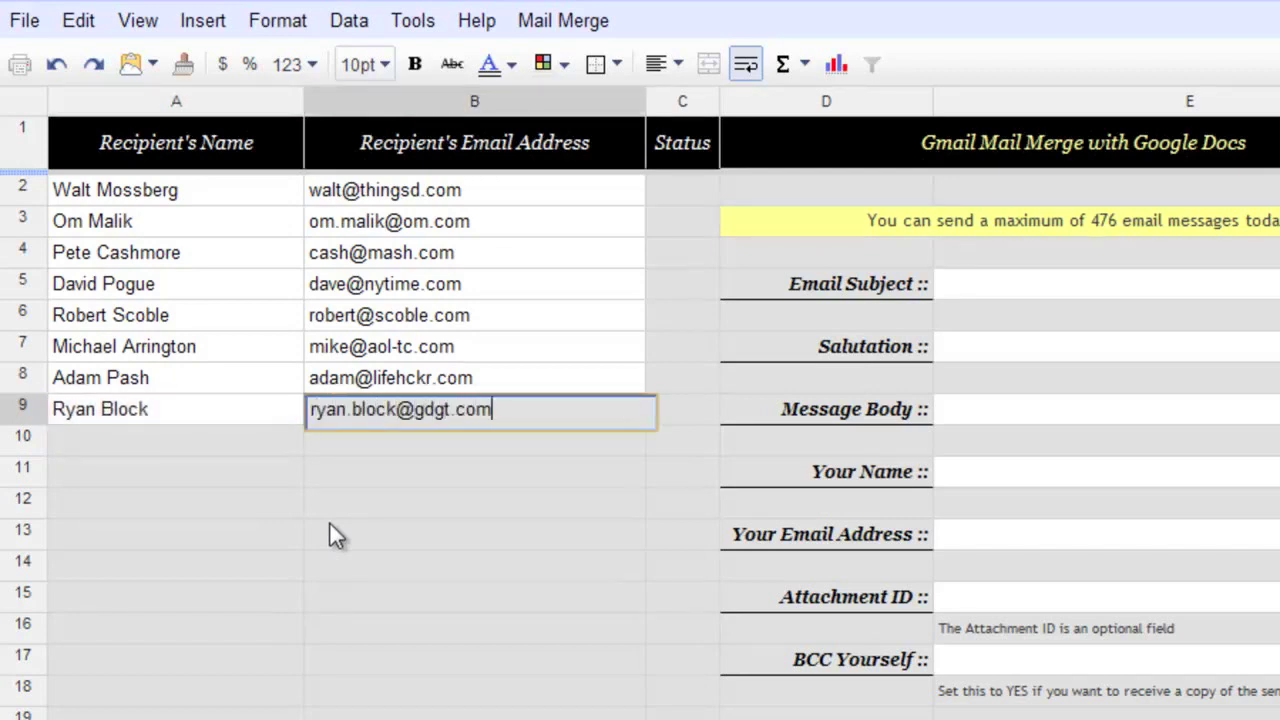
{"action": "key", "text": "Return"}
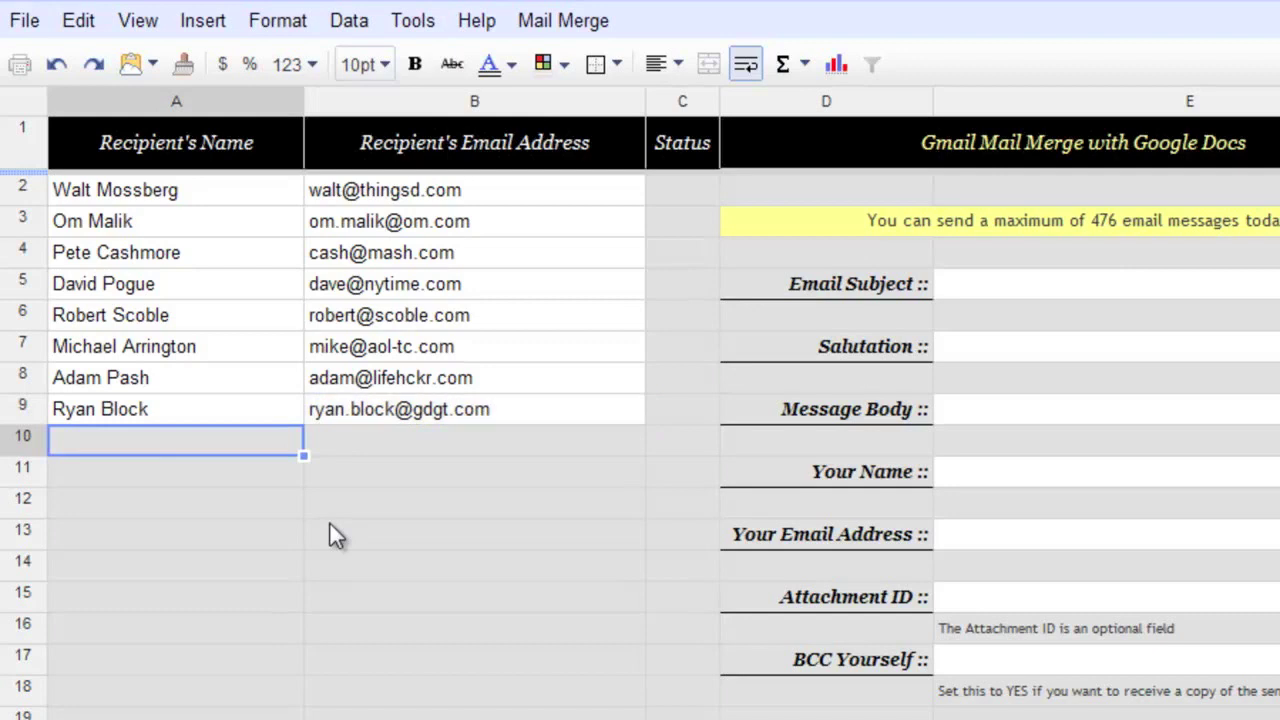
{"action": "type", "text": "Ariana Huffington"}
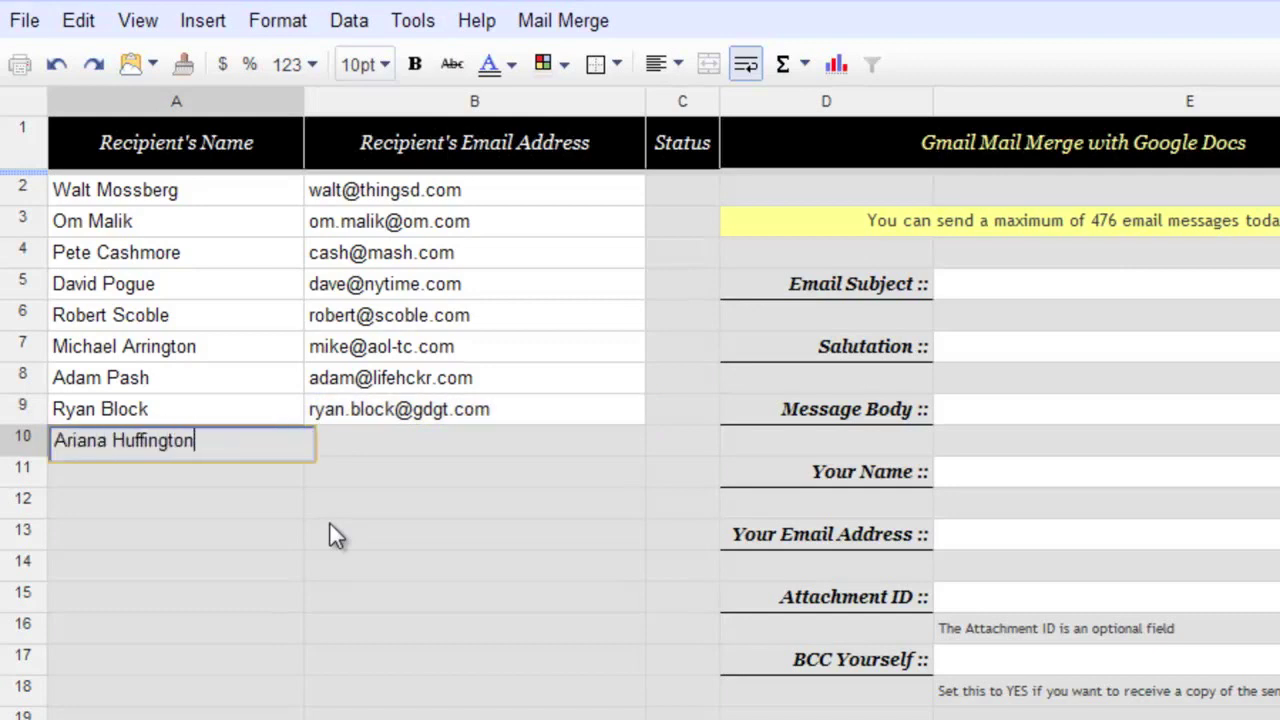
{"action": "key", "text": "Tab"}
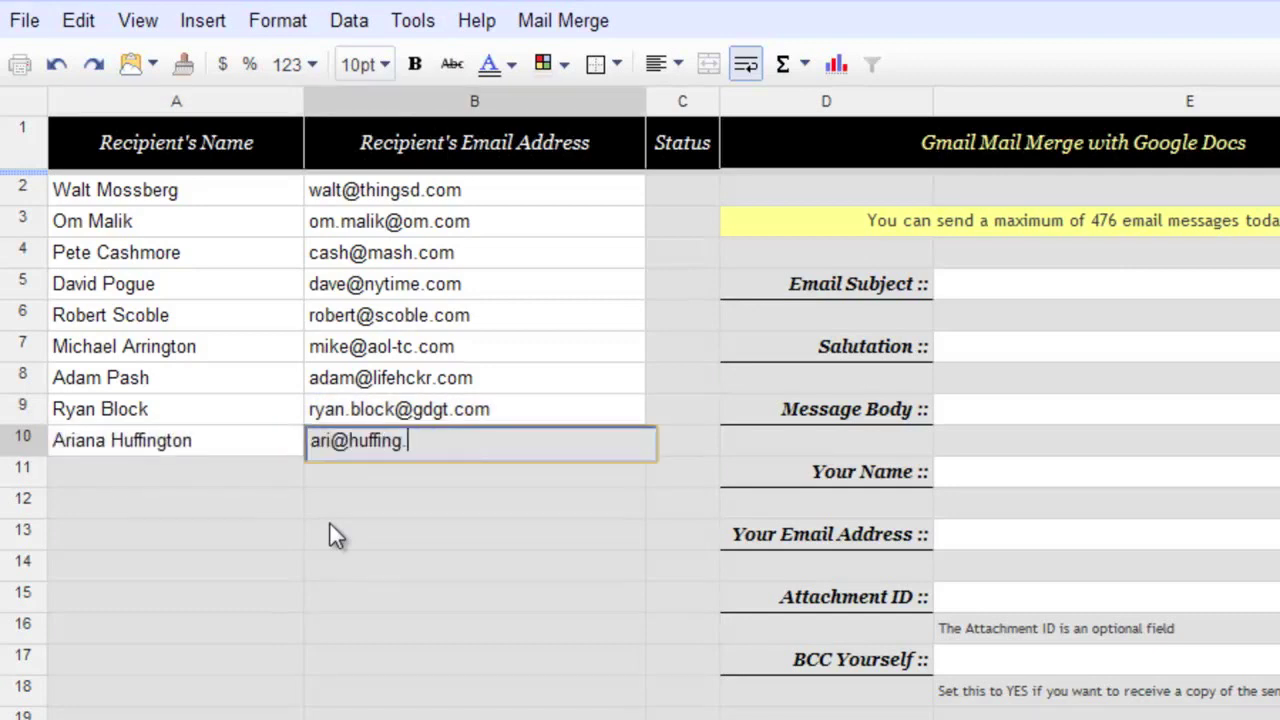
{"action": "key", "text": "Return"}
{"action": "type", "text": "Amit A"}
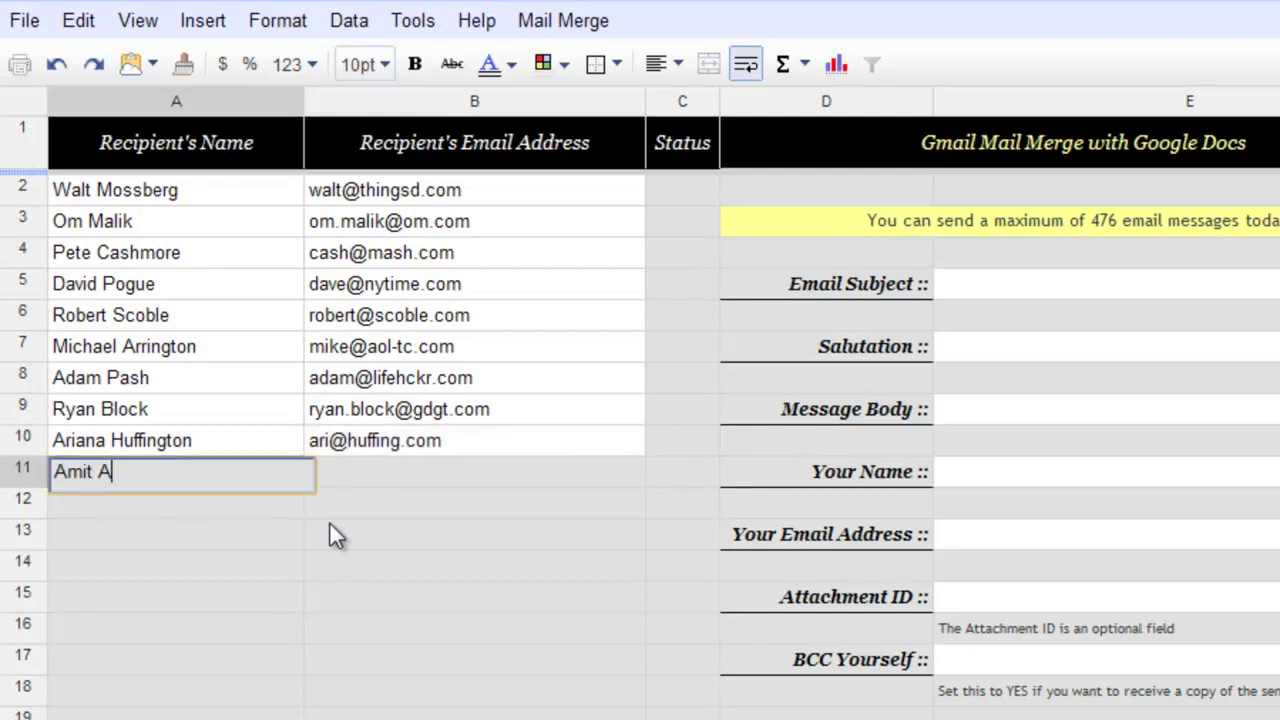
{"action": "type", "text": "garwal"}
{"action": "key", "text": "Tab"}
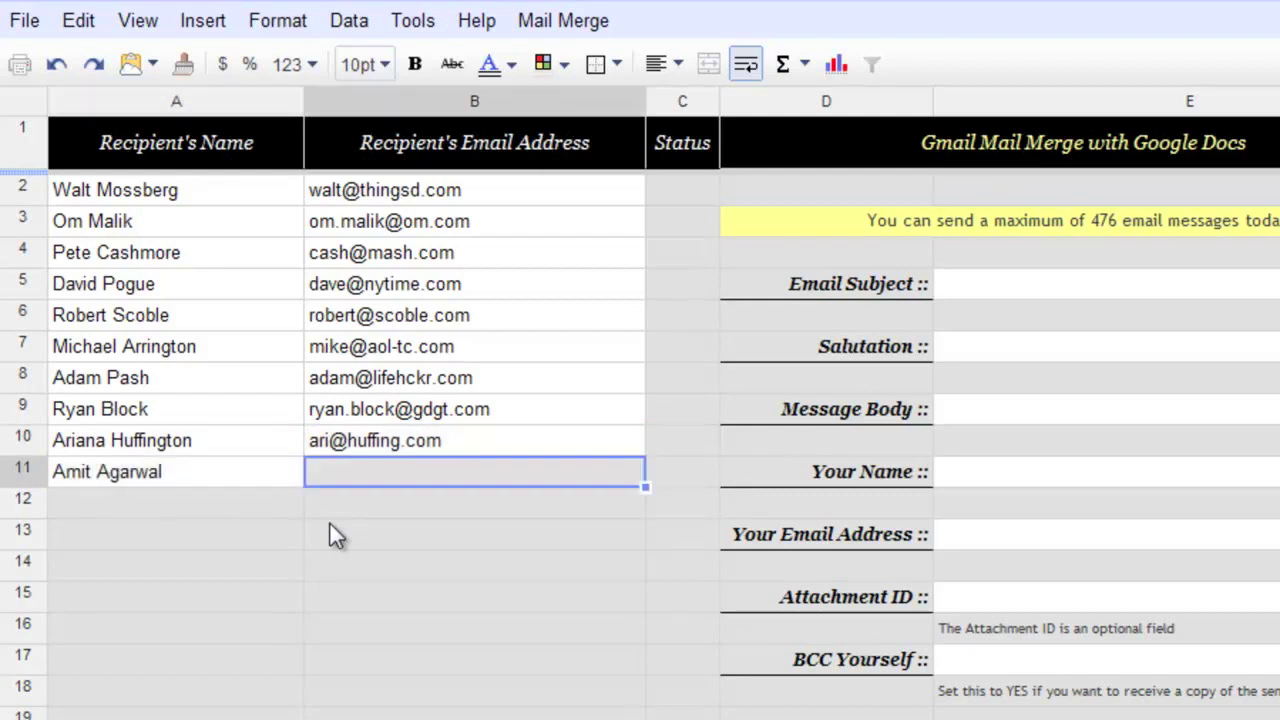
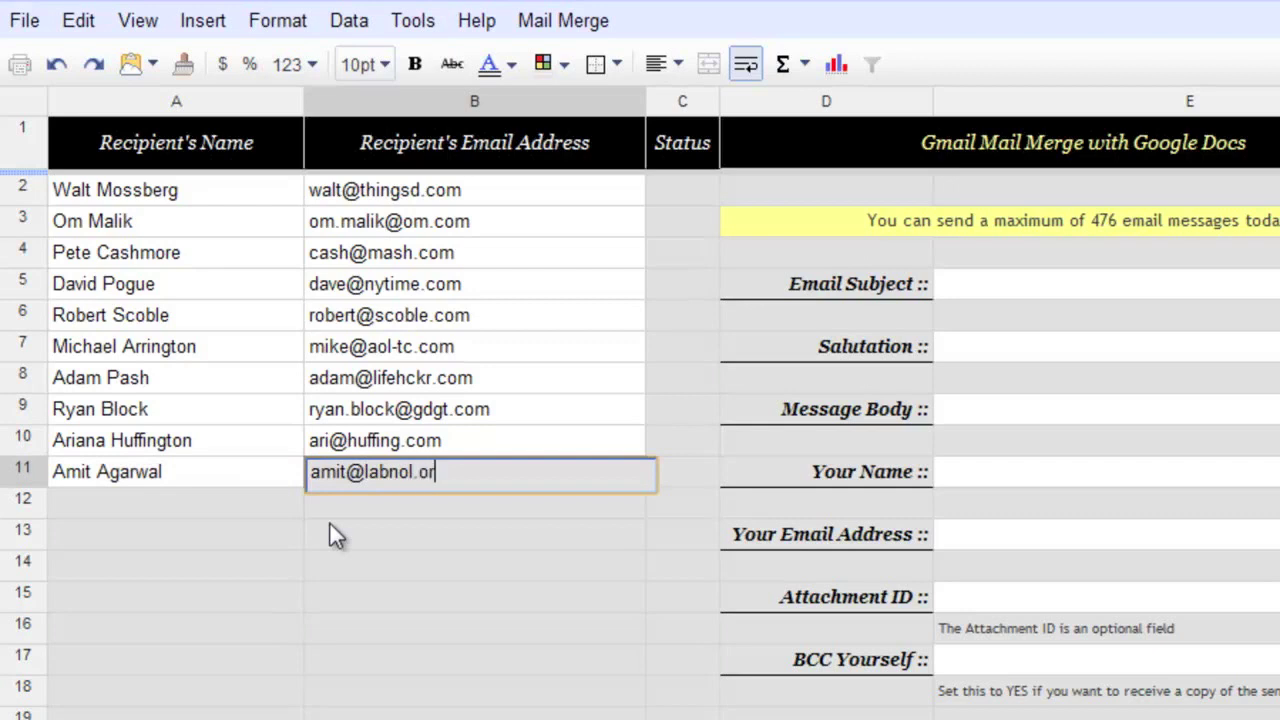
{"action": "key", "text": "Return"}
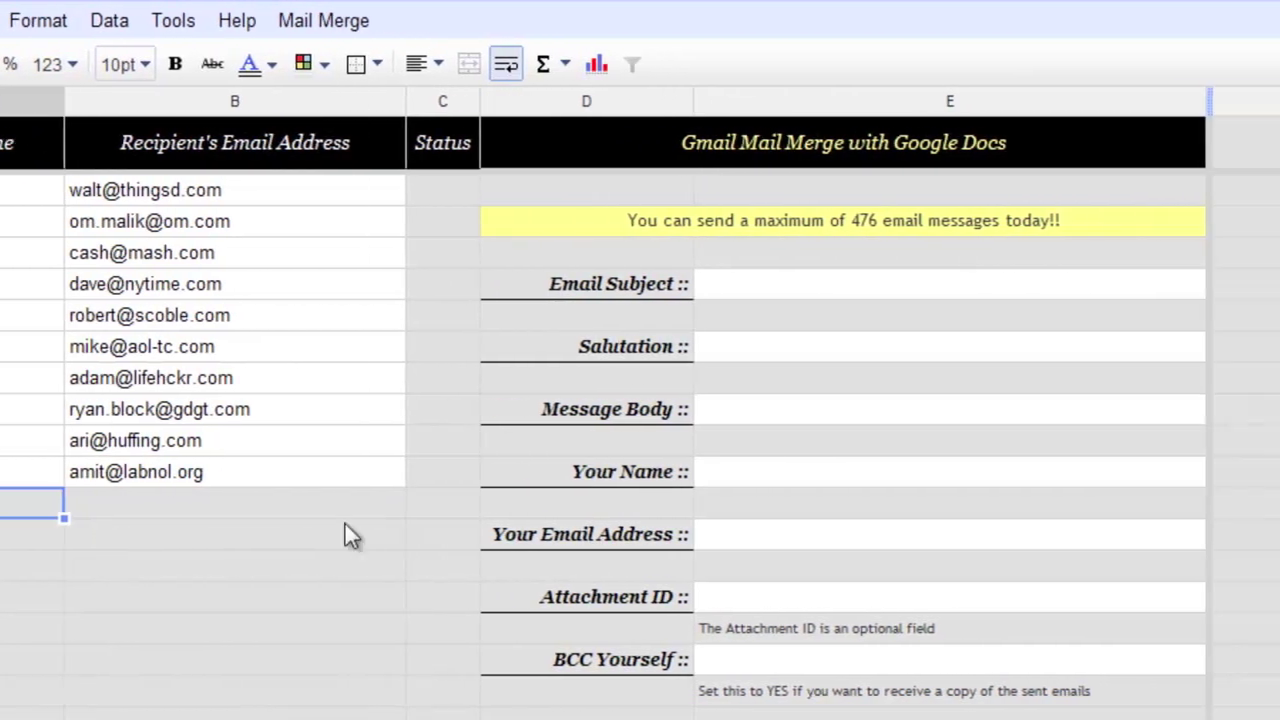
- Enter 'Press Invite' as the Email Subject and 'Dear' as the Salutation
{"action": "left_click", "coordinate": [884, 285]}
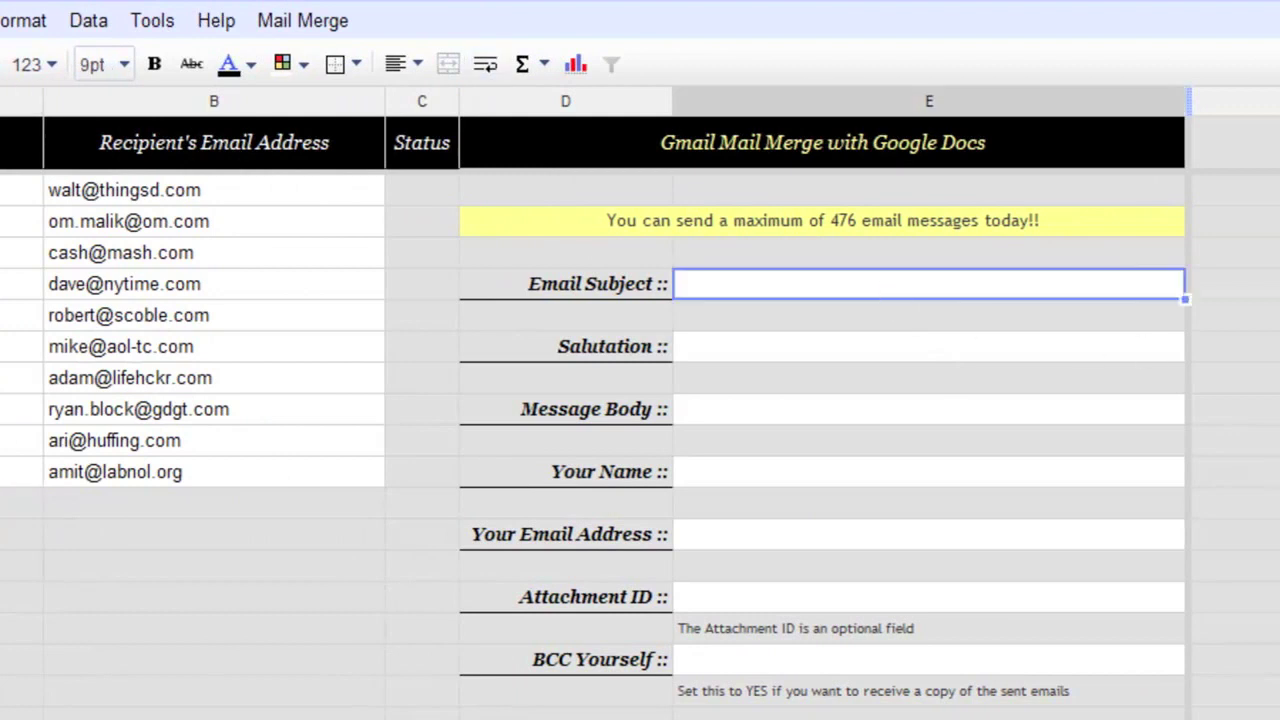
{"action": "type", "text": "Pre"}
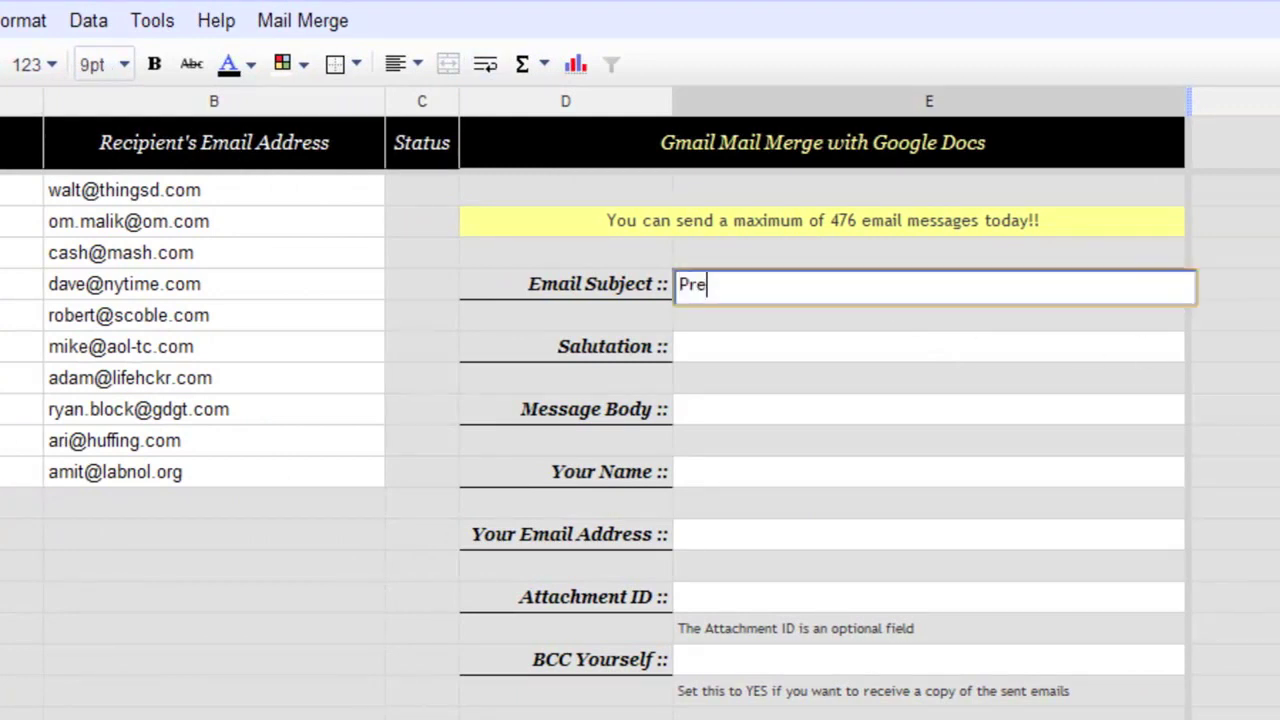
{"action": "type", "text": "ss Invite"}
{"action": "left_click", "coordinate": [812, 350]}
{"action": "type", "text": "Dear"}
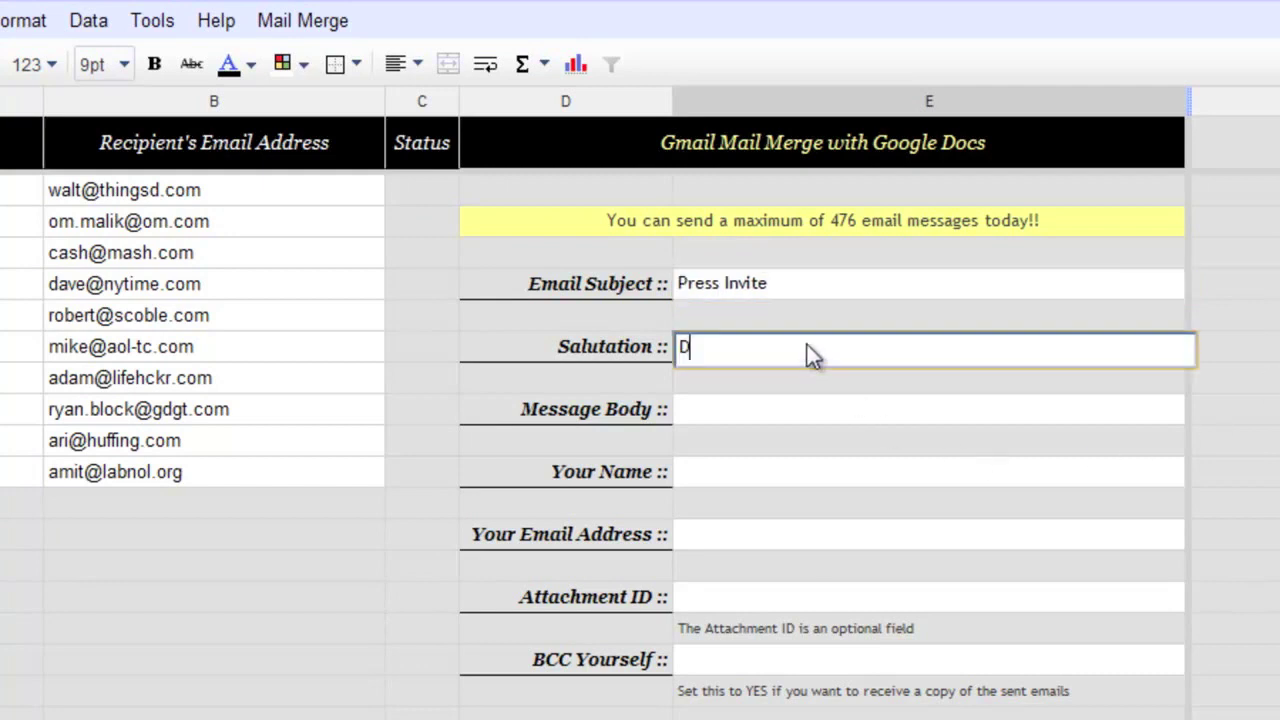
{"action": "key", "text": "Return"}
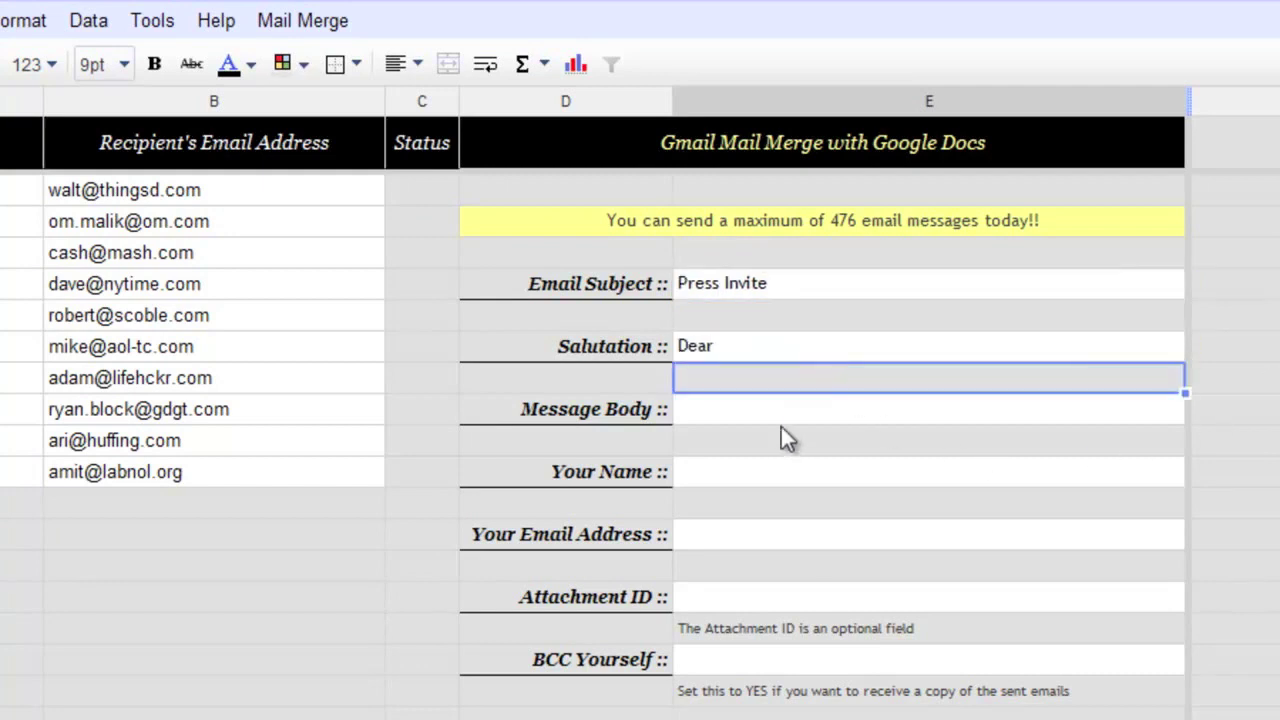
{"action": "left_click", "coordinate": [783, 418]}
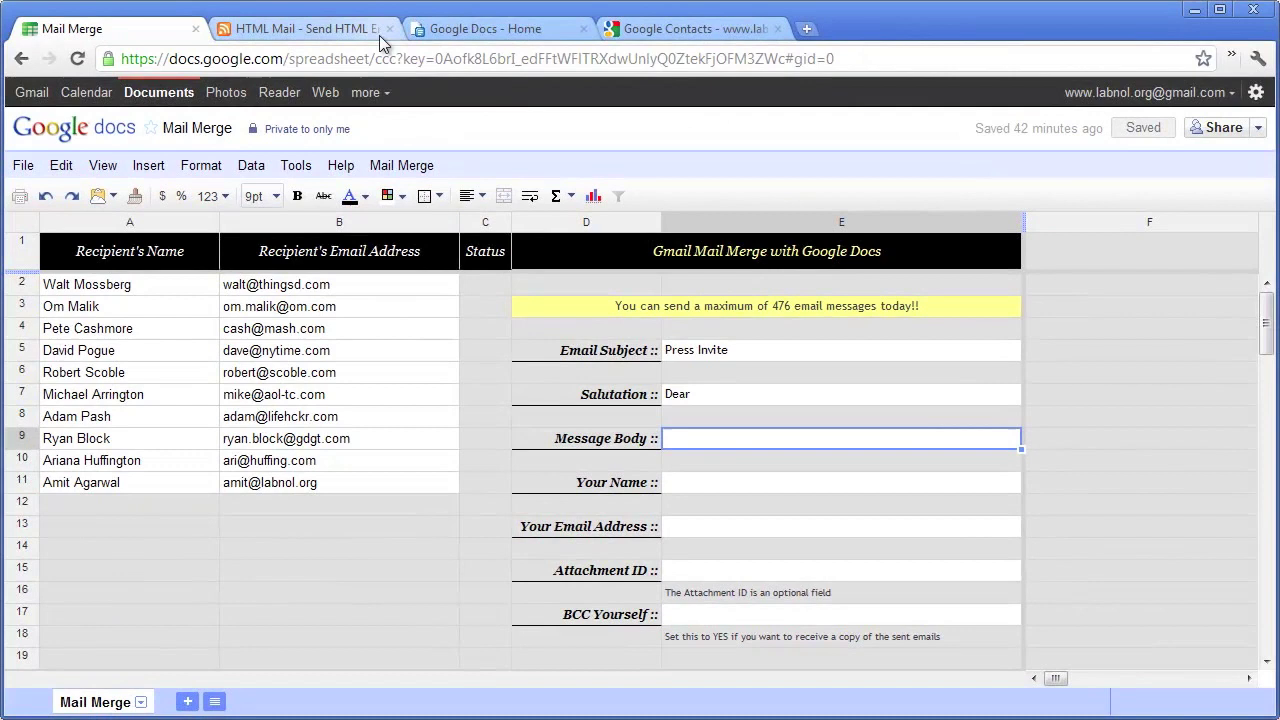
- Write the three invitation paragraphs about the Friday iPhone event at YBCA in the HTML Mail editor
{"action": "left_click", "coordinate": [344, 31]}
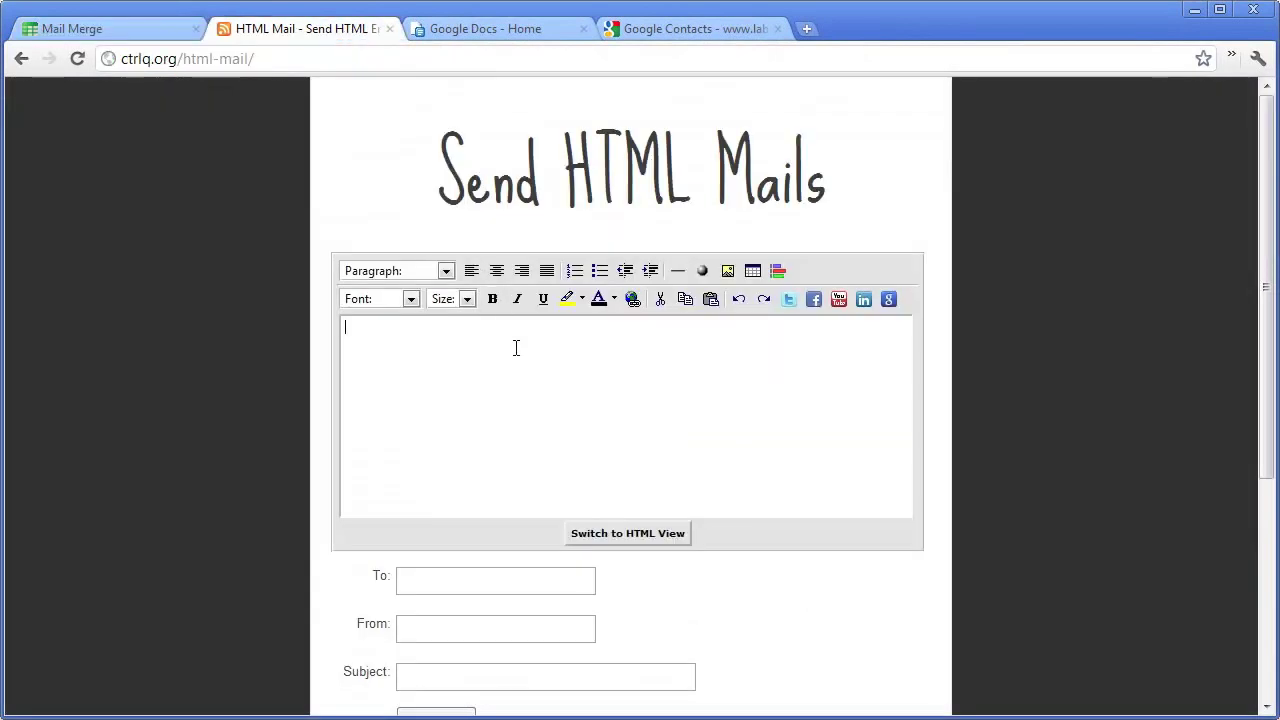
{"action": "type", "text": "Come see our l"}
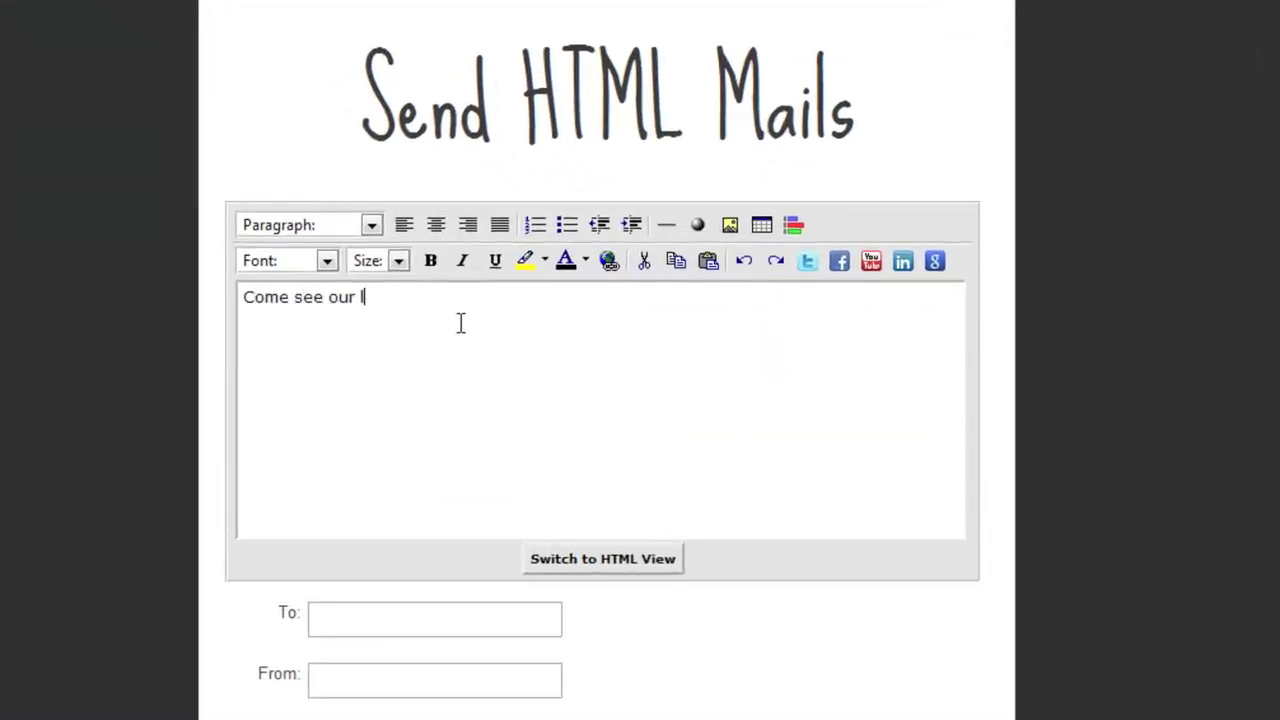
{"action": "type", "text": "atest creation."}
{"action": "key", "text": "Return"}
{"action": "type", "text": "You"}
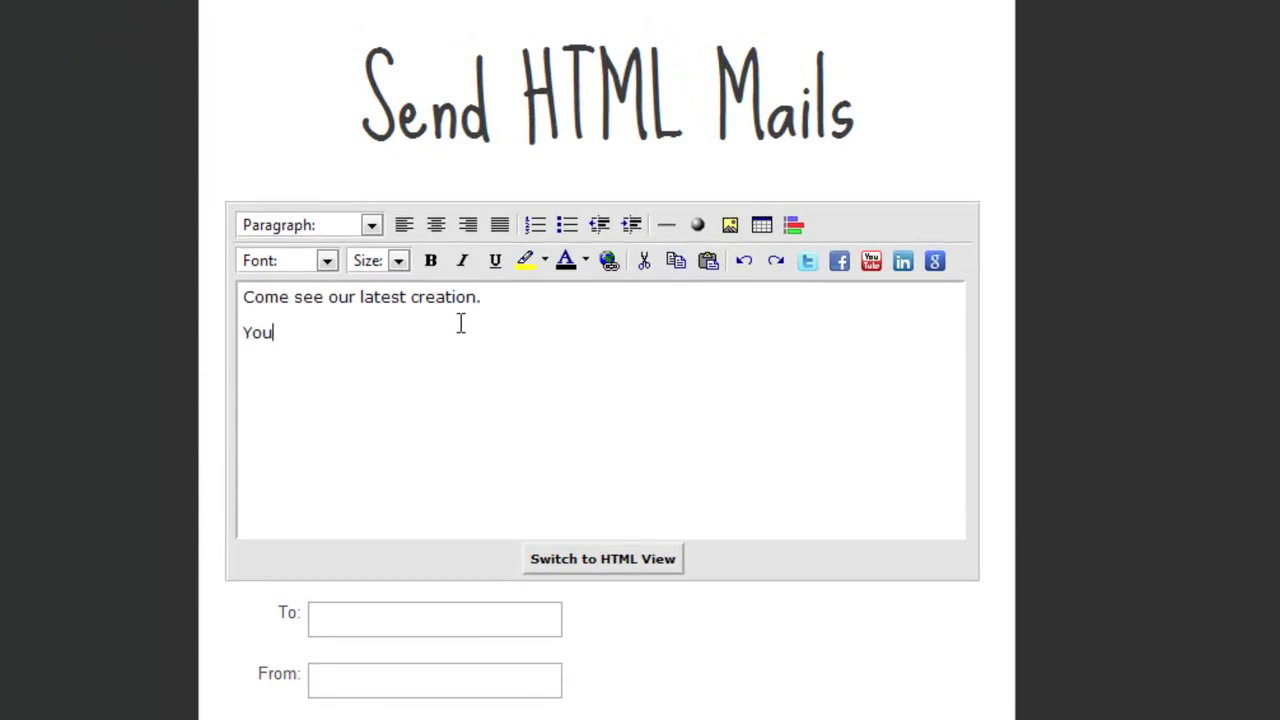
{"action": "type", "text": " are invited to a very s"}
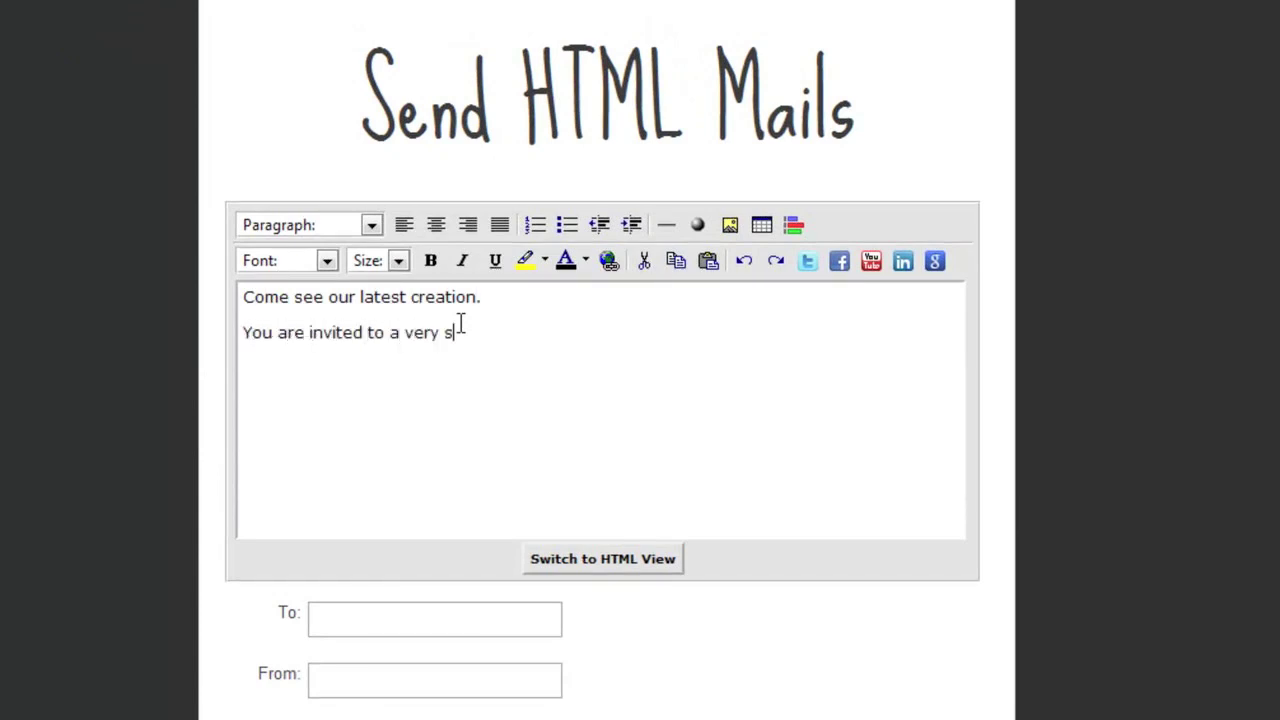
{"action": "type", "text": "pecial iPhone event this Friday at "}
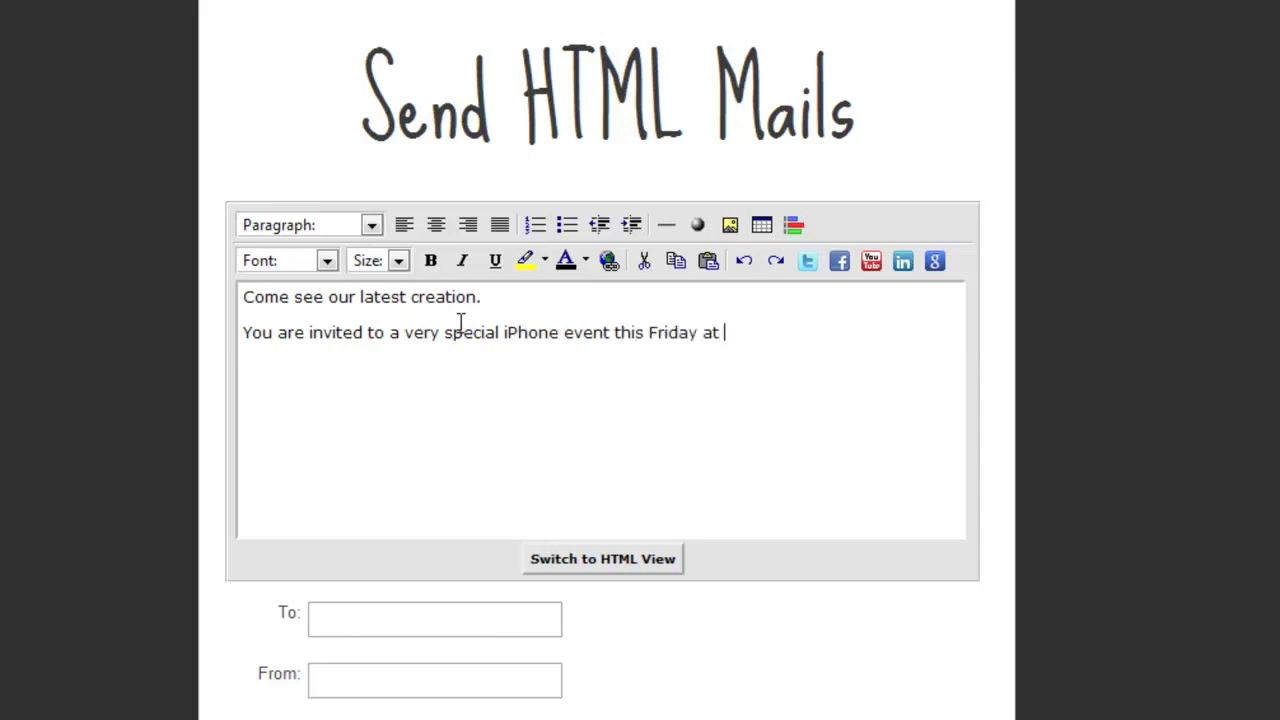
{"action": "type", "text": "YBCA, CA."}
{"action": "key", "text": "Return"}
{"action": "type", "text": "M"}
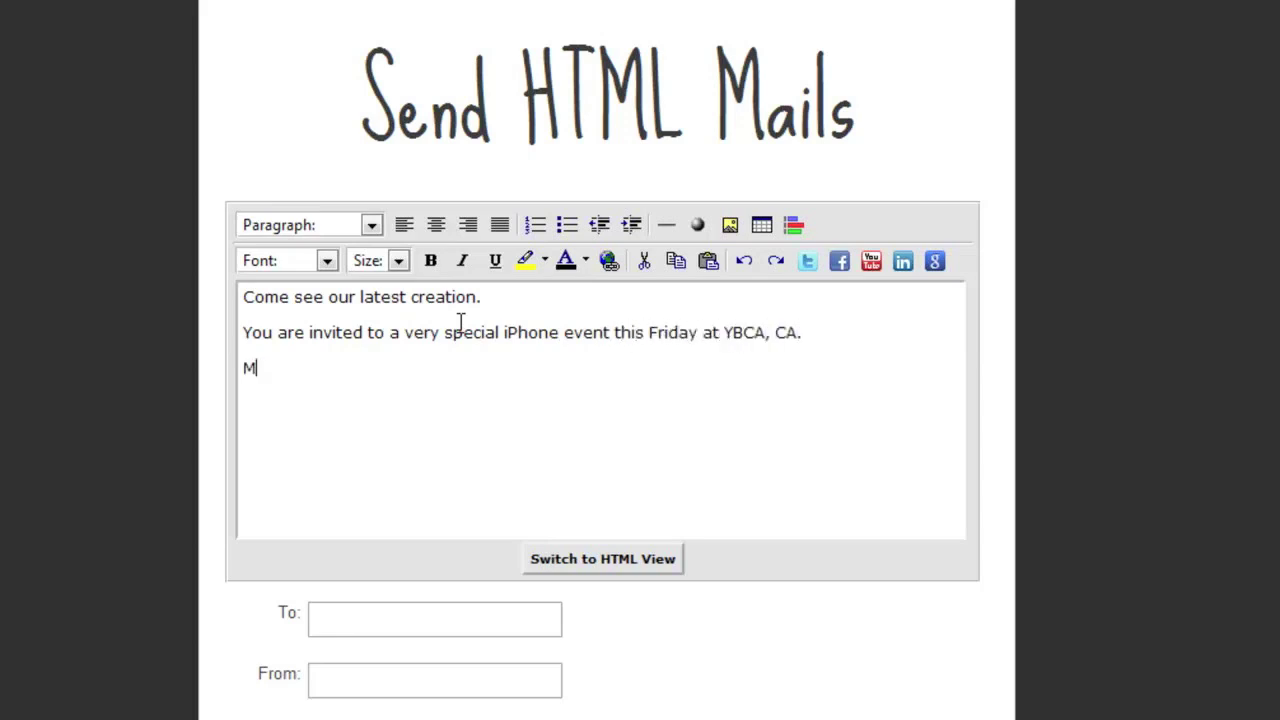
{"action": "type", "text": "eanwhile, since you are part of my inner cir"}
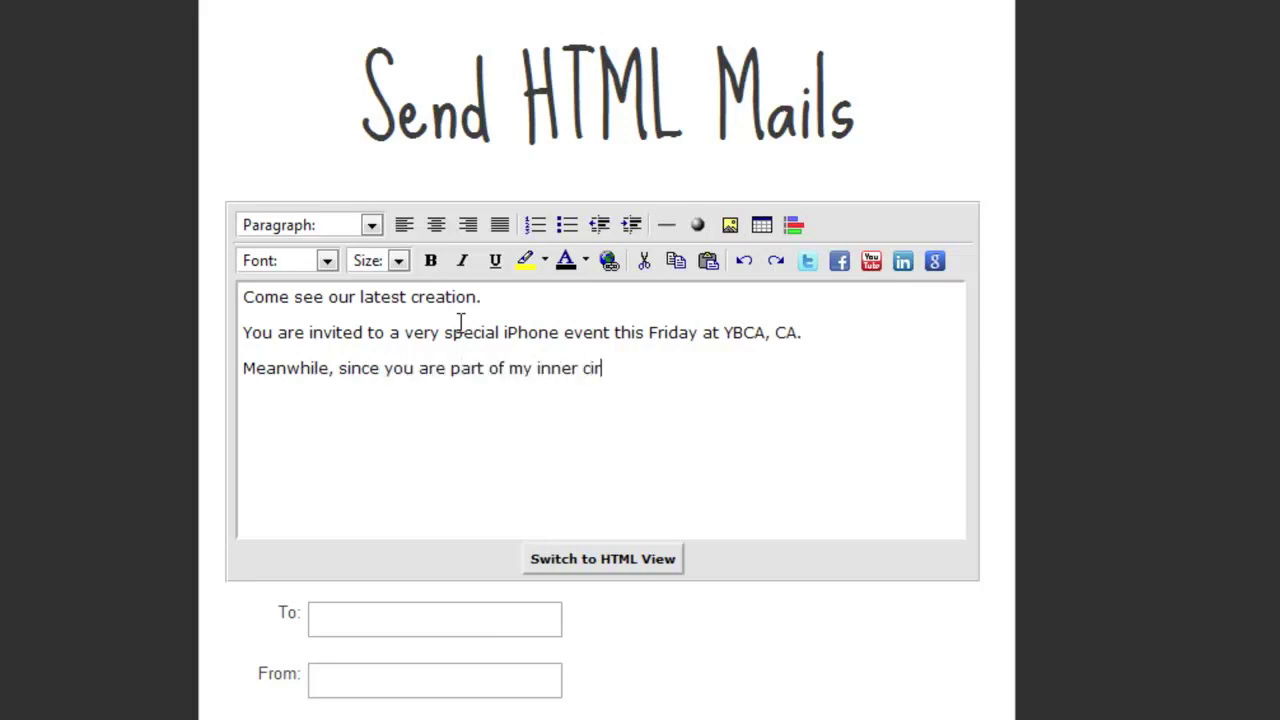
{"action": "type", "text": "cle, I am also sending you a sn"}
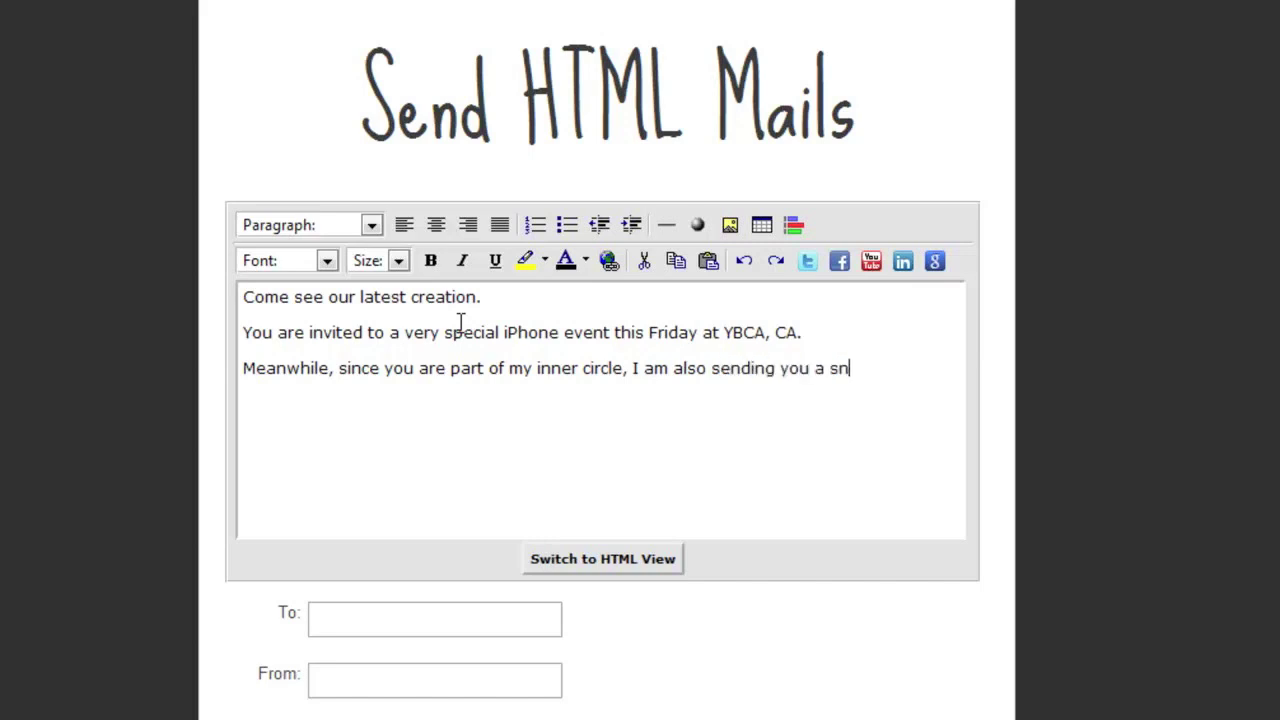
{"action": "type", "text": "eak peak under NDA."}
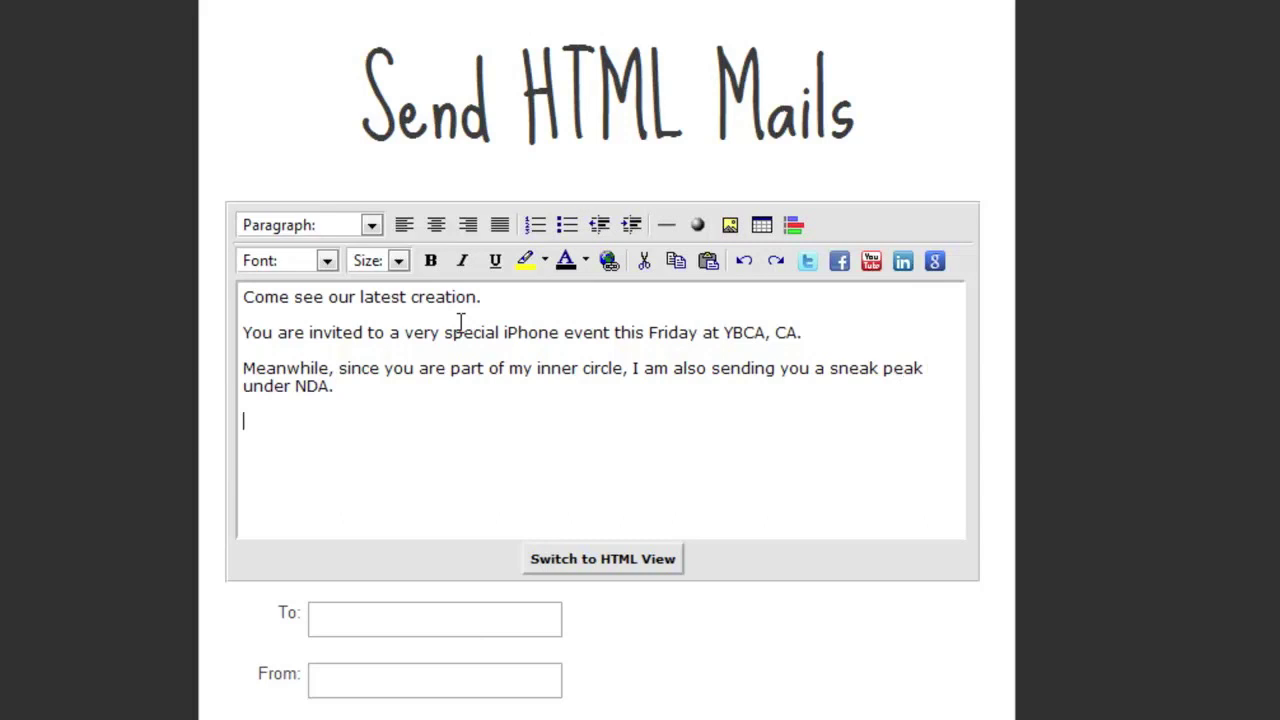
- Copy the Dropbox public link of screenshot.png from the iPhone5 folder
{"action": "key", "text": "alt+Tab"}
{"action": "right_click", "coordinate": [601, 311]}
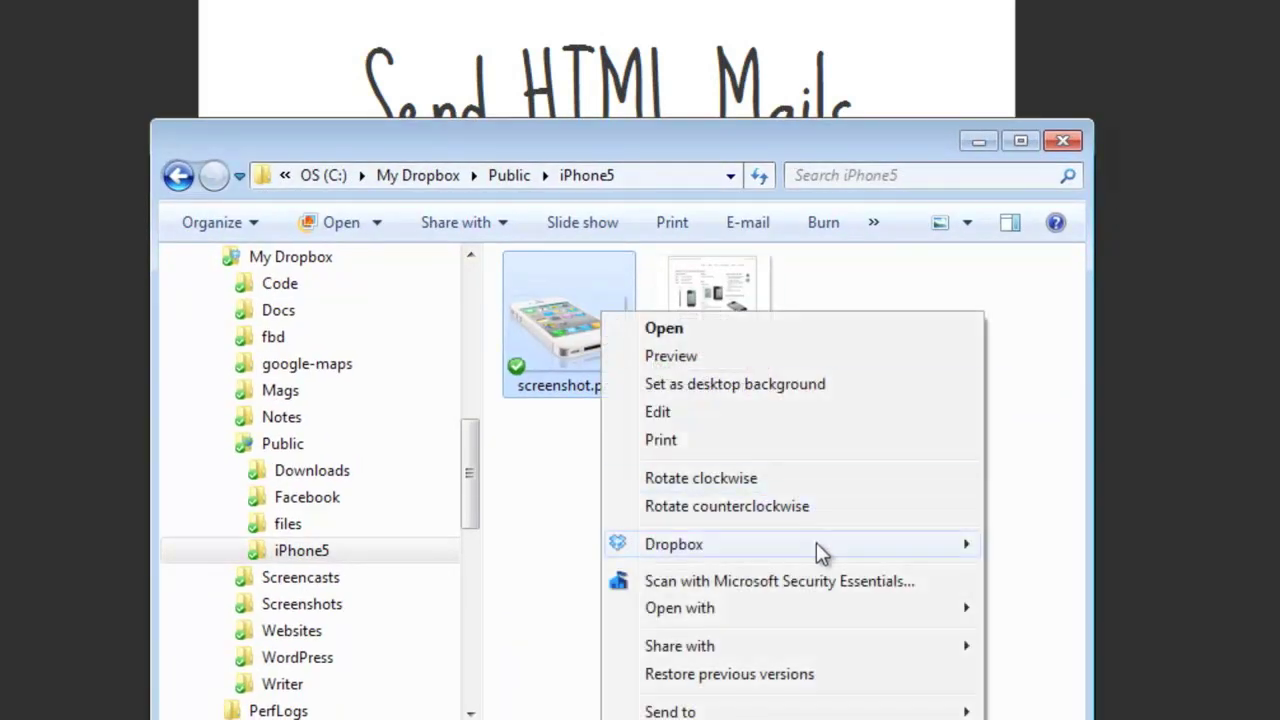
{"action": "mouse_move", "coordinate": [818, 550]}
{"action": "left_click", "coordinate": [1063, 597]}
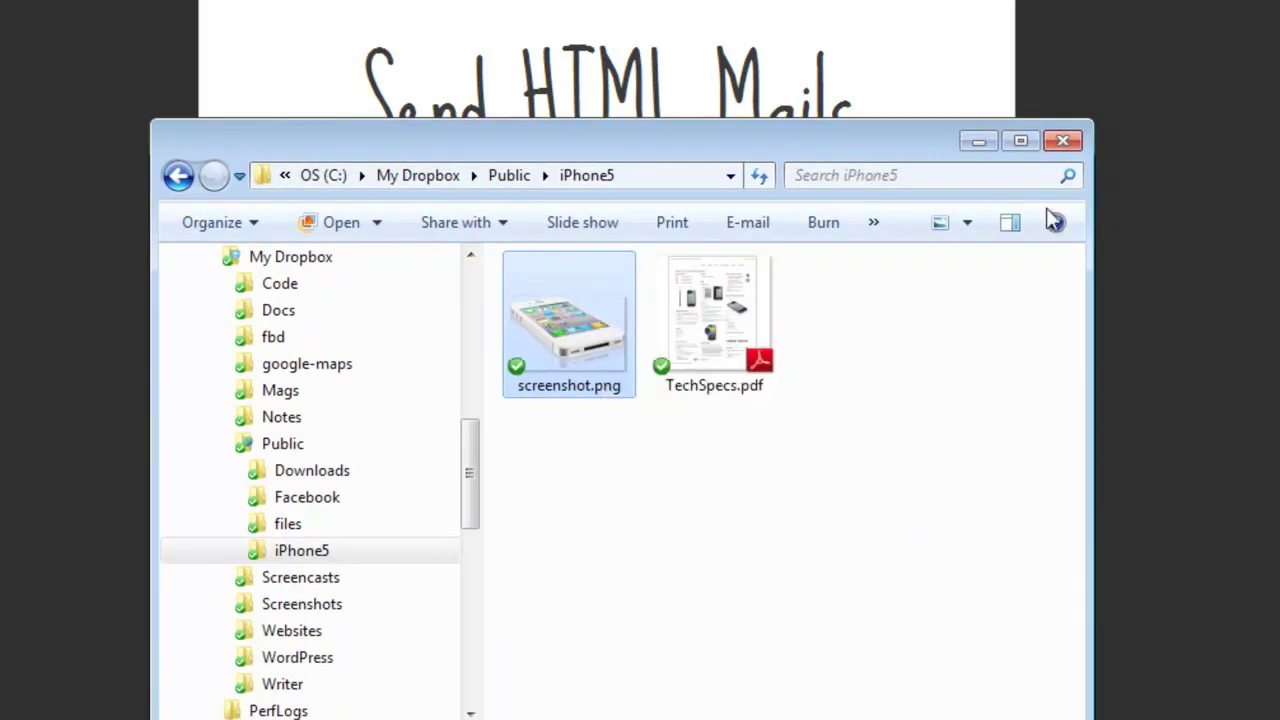
{"action": "left_click", "coordinate": [1063, 140]}
- Insert the iPhone image below 'under NDA.' using the pasted screenshot link
{"action": "left_click", "coordinate": [543, 433]}
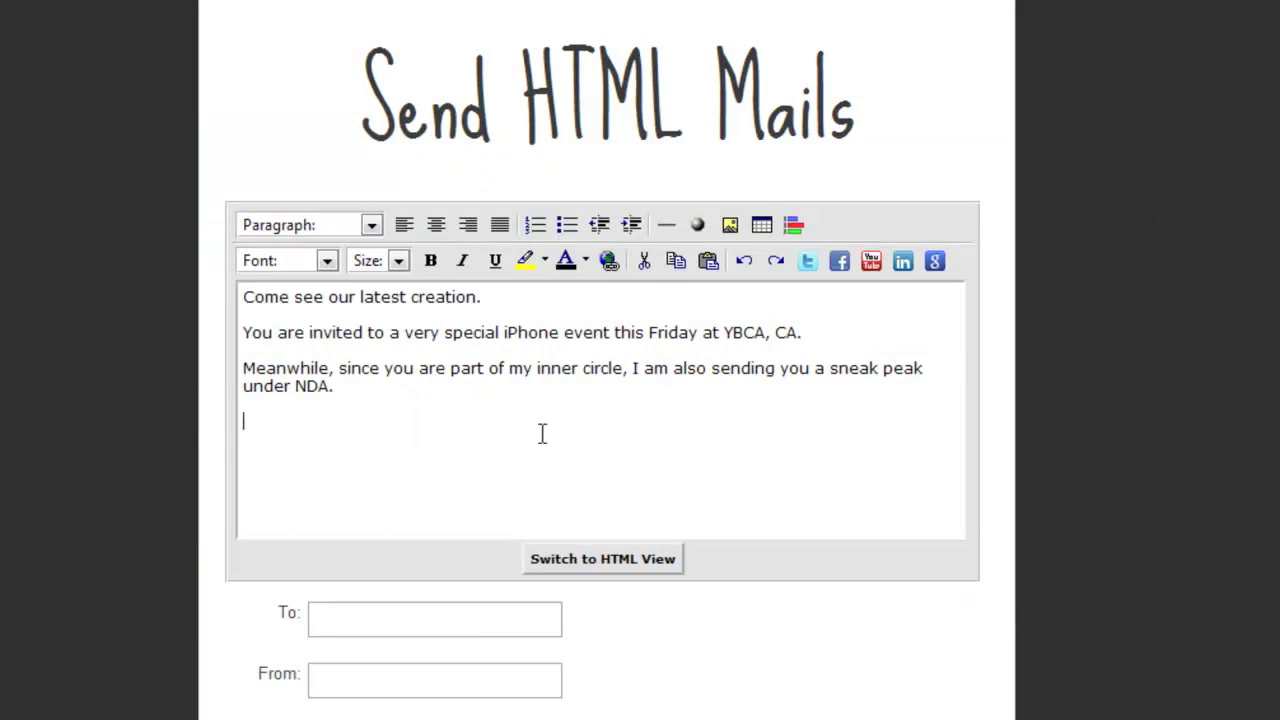
{"action": "left_click", "coordinate": [730, 224]}
{"action": "right_click", "coordinate": [748, 288]}
{"action": "left_click", "coordinate": [877, 434]}
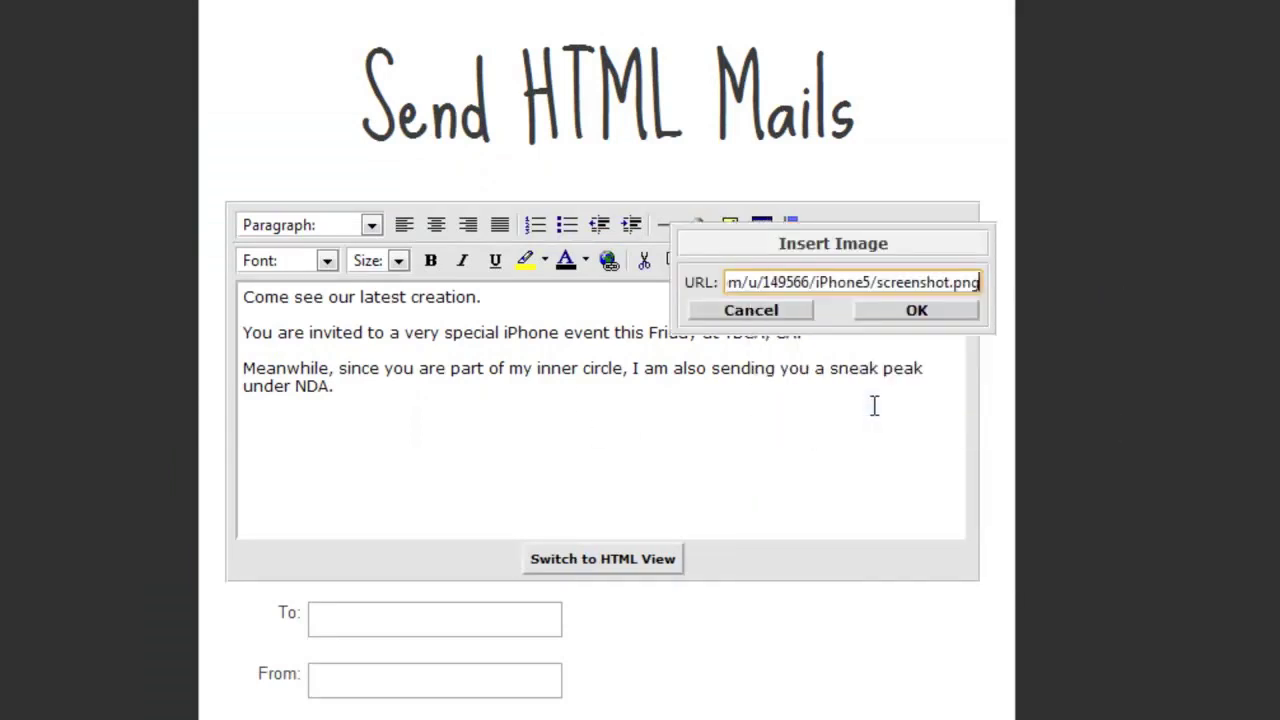
{"action": "left_click", "coordinate": [916, 310]}
{"action": "key", "text": "Return"}
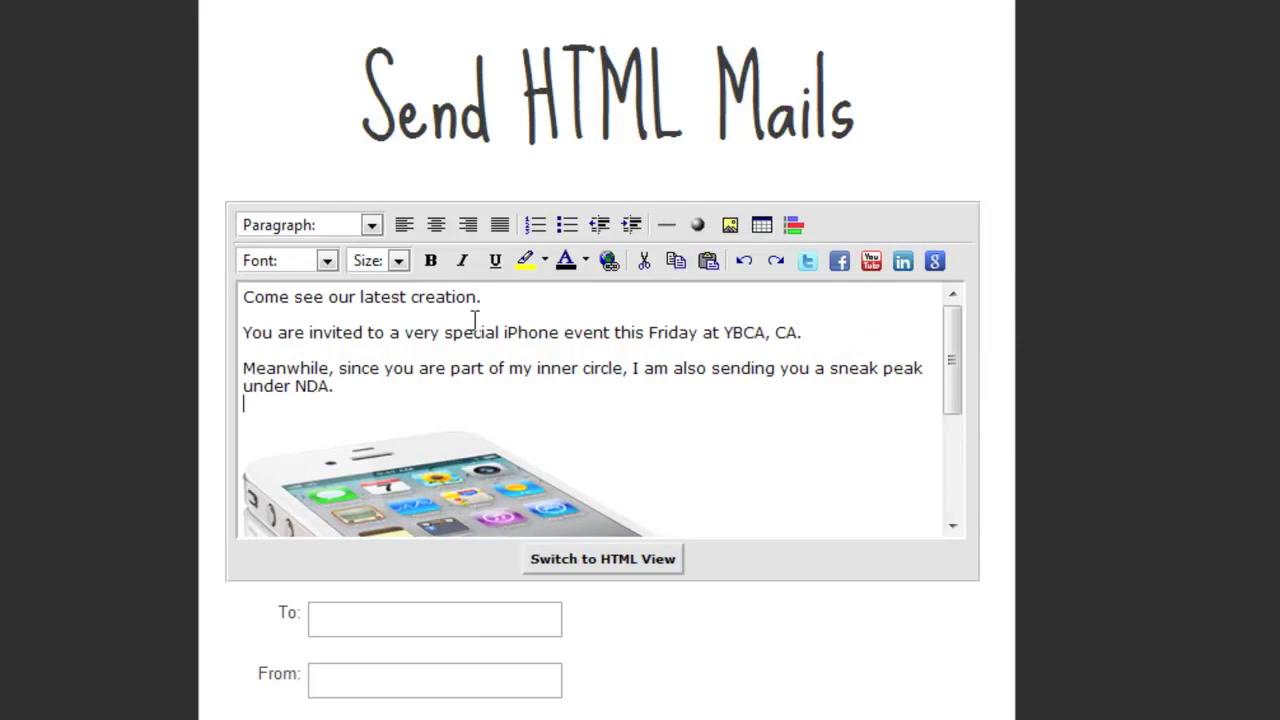
- Make the message's first line a Heading 2
{"action": "triple_click", "coordinate": [450, 297]}
{"action": "left_click", "coordinate": [371, 226]}
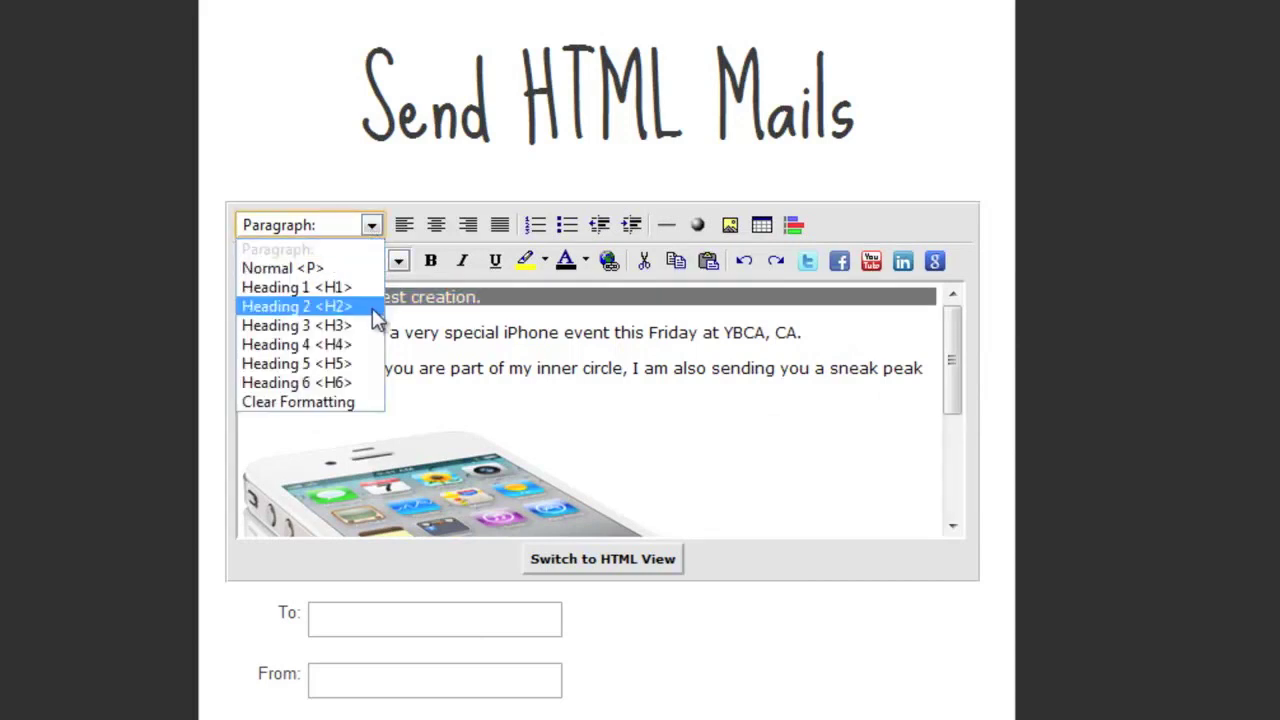
{"action": "left_click", "coordinate": [300, 303]}
{"action": "scroll", "coordinate": [709, 366], "scroll_direction": "down", "scroll_amount": 5}
- Add a 'See you!' sign-off with two signature lines, set to text size 2
{"action": "left_click", "coordinate": [826, 471]}
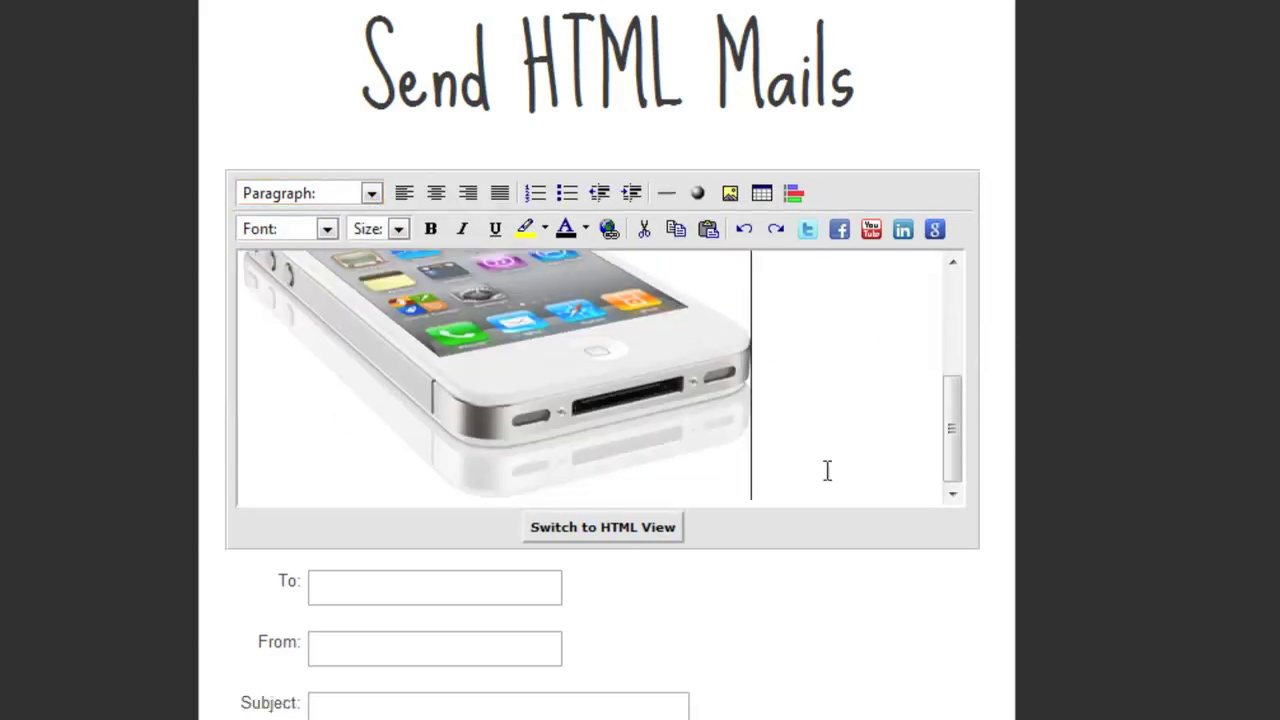
{"action": "key", "text": "Return"}
{"action": "type", "text": "See you!"}
{"action": "key", "text": "Return"}
{"action": "type", "text": "Steve JO"}
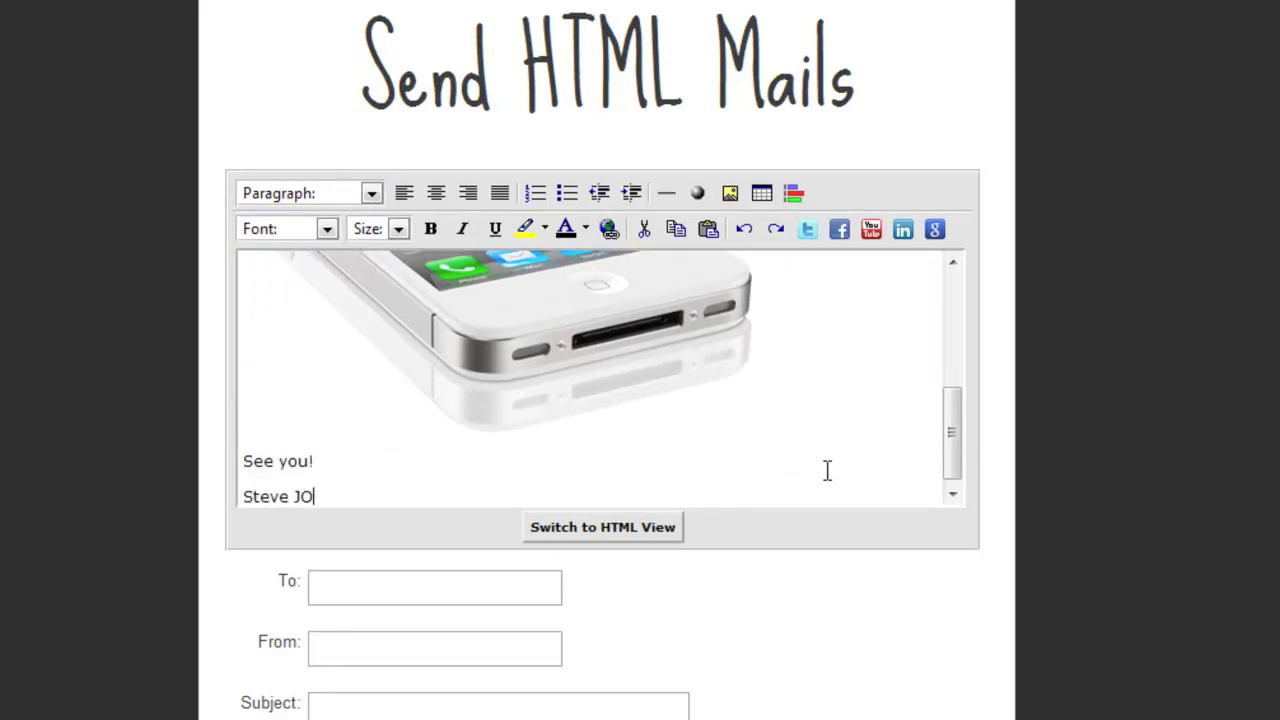
{"action": "key", "text": "BackSpace"}
{"action": "type", "text": "obs"}
{"action": "key", "text": "shift+Return"}
{"action": "type", "text": "Apples!"}
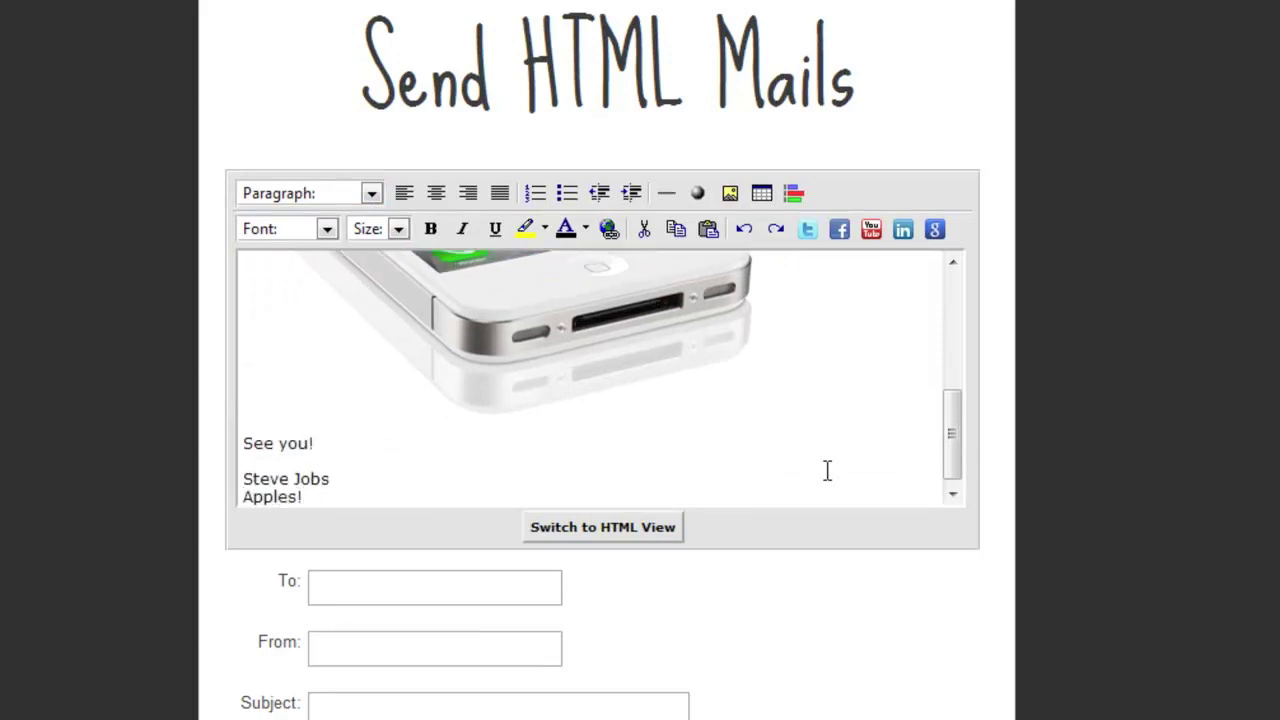
{"action": "left_click_drag", "start_coordinate": [328, 462], "coordinate": [322, 504]}
{"action": "left_click", "coordinate": [398, 229]}
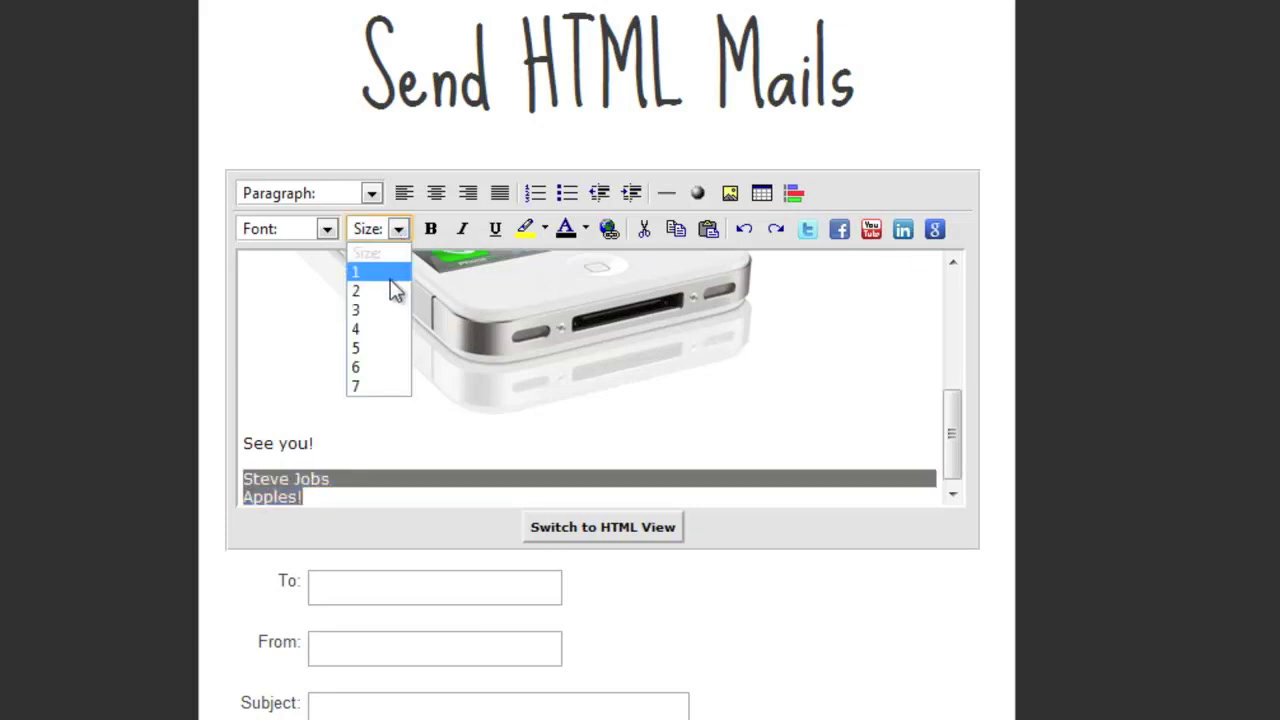
{"action": "left_click", "coordinate": [392, 290]}
- Colour the words 'under NDA' red
{"action": "scroll", "coordinate": [400, 410], "scroll_direction": "up", "scroll_amount": 10}
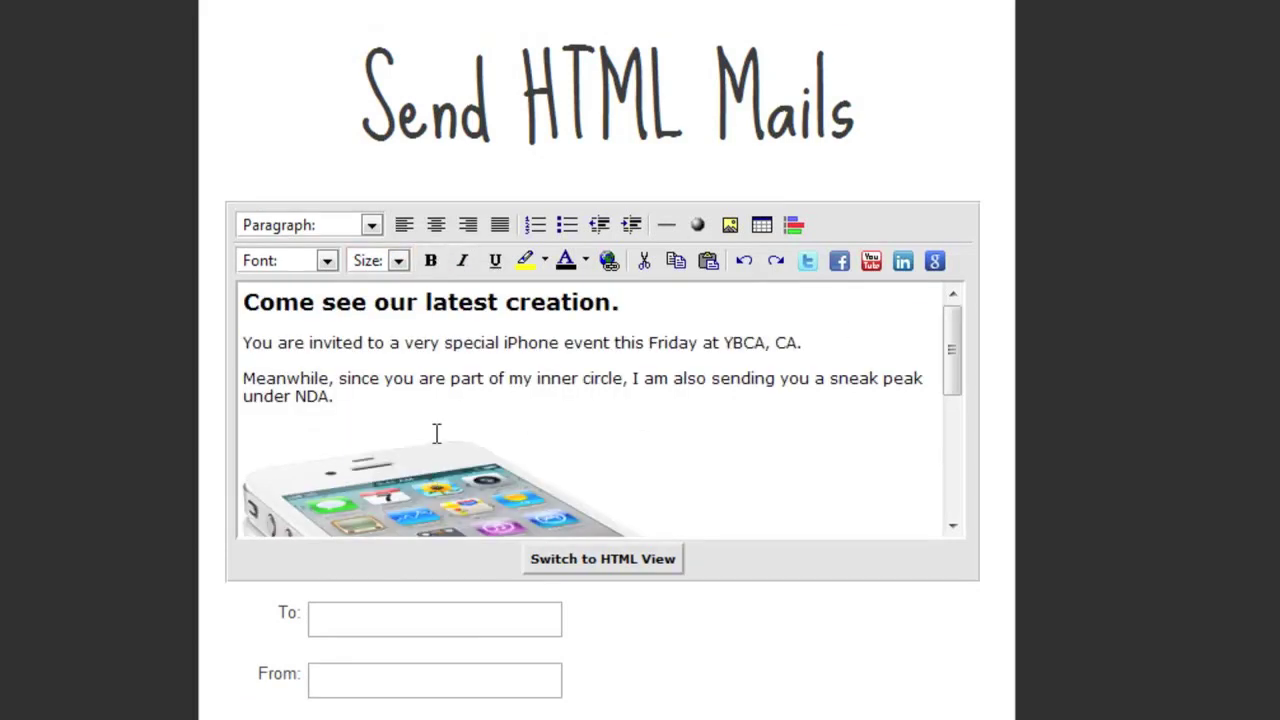
{"action": "left_click_drag", "start_coordinate": [243, 397], "coordinate": [330, 397]}
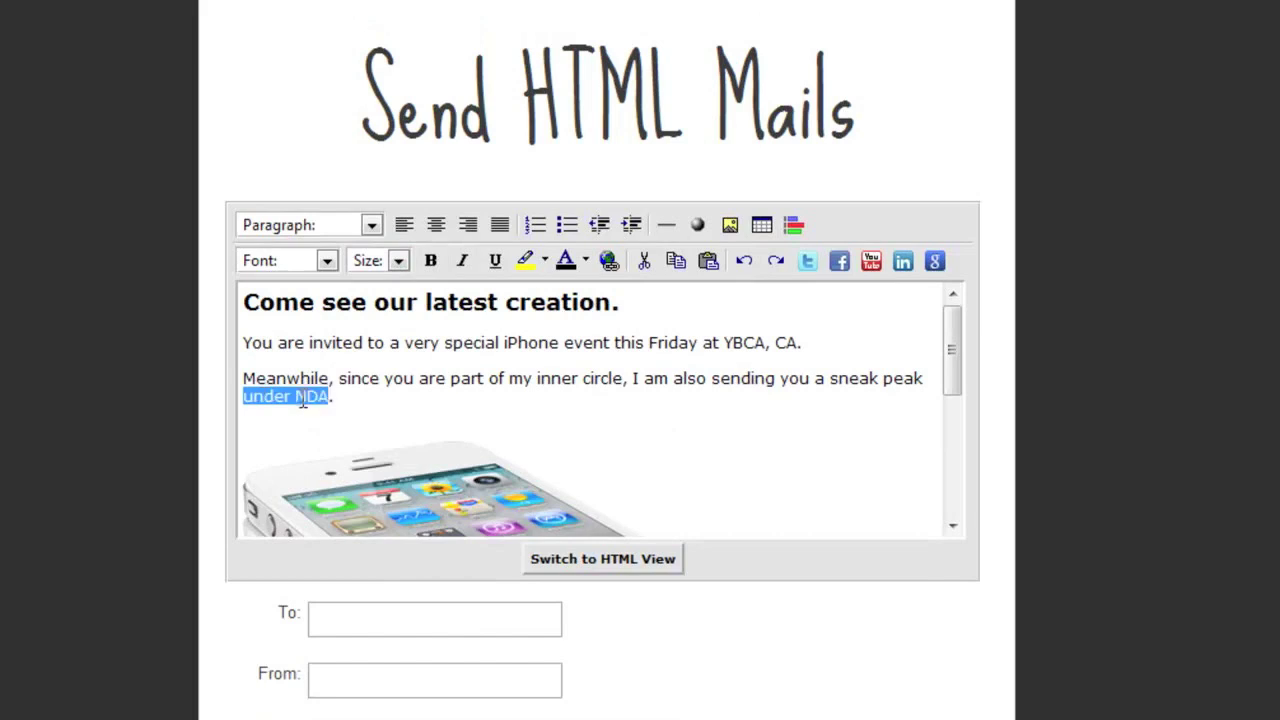
{"action": "left_click", "coordinate": [585, 262]}
{"action": "left_click", "coordinate": [669, 318]}
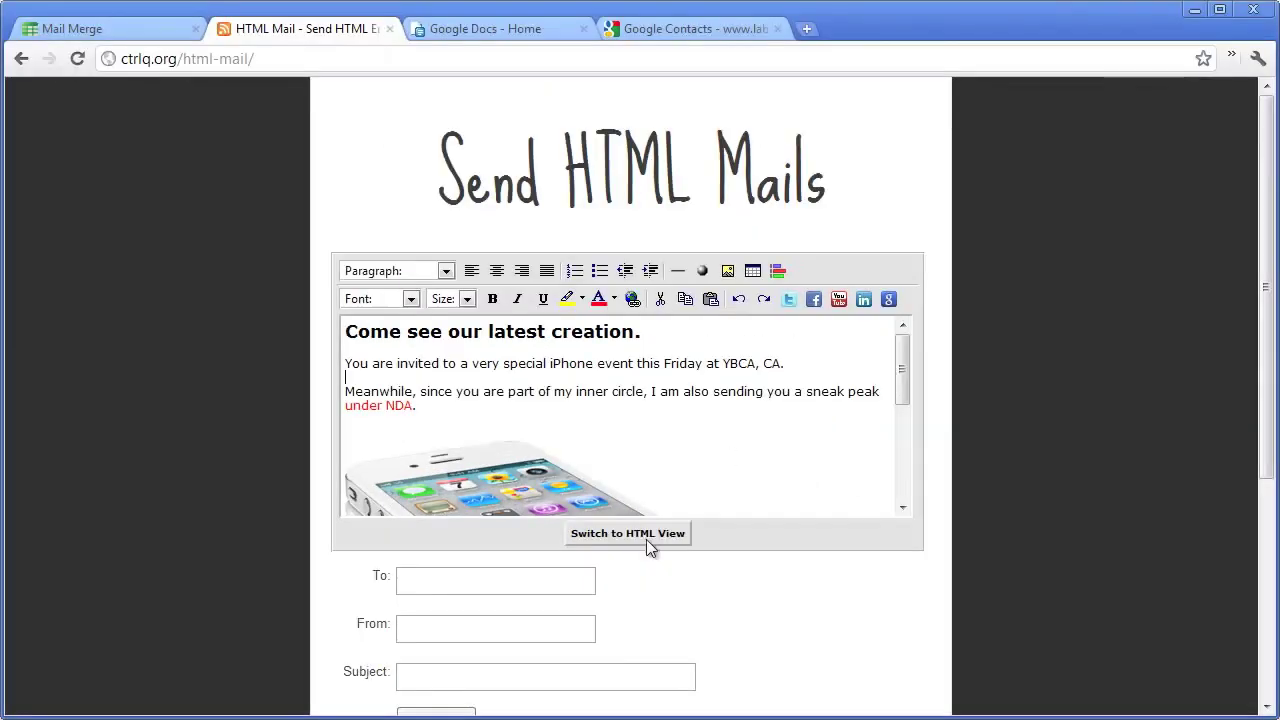
- Switch to HTML view and cut the entire HTML source to the clipboard
{"action": "left_click", "coordinate": [650, 545]}
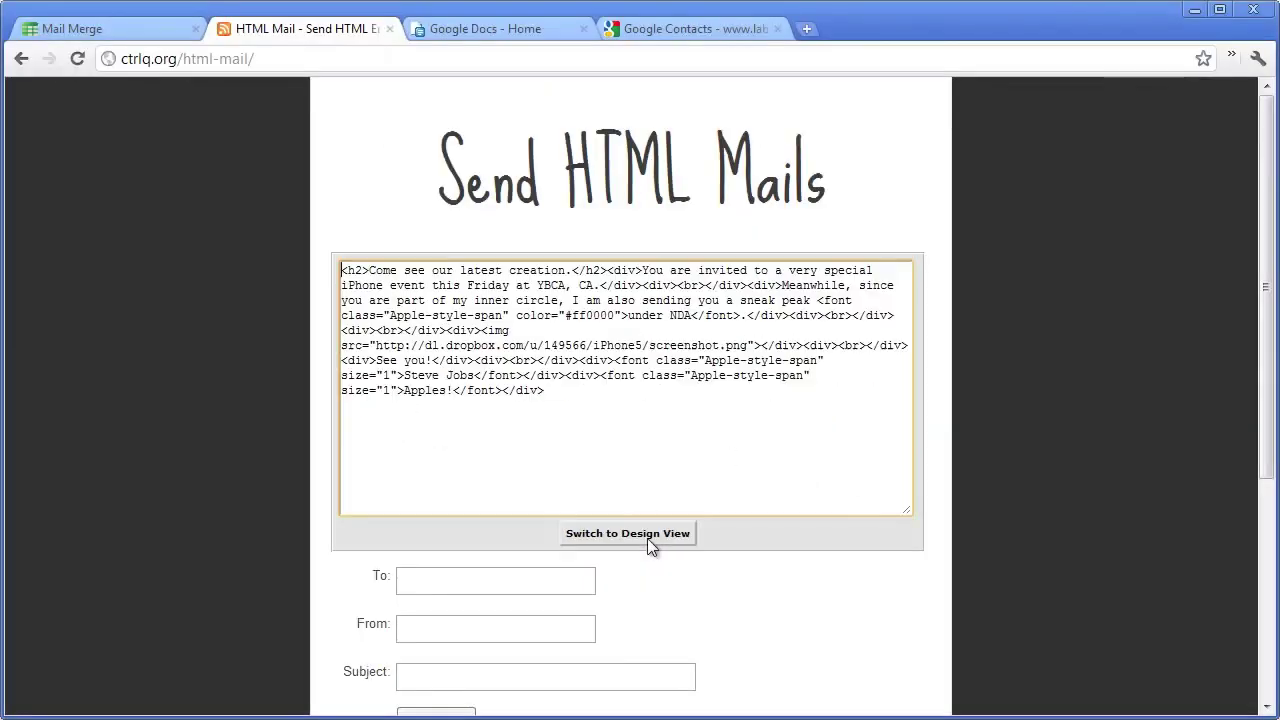
{"action": "left_click_drag", "start_coordinate": [654, 449], "coordinate": [342, 270]}
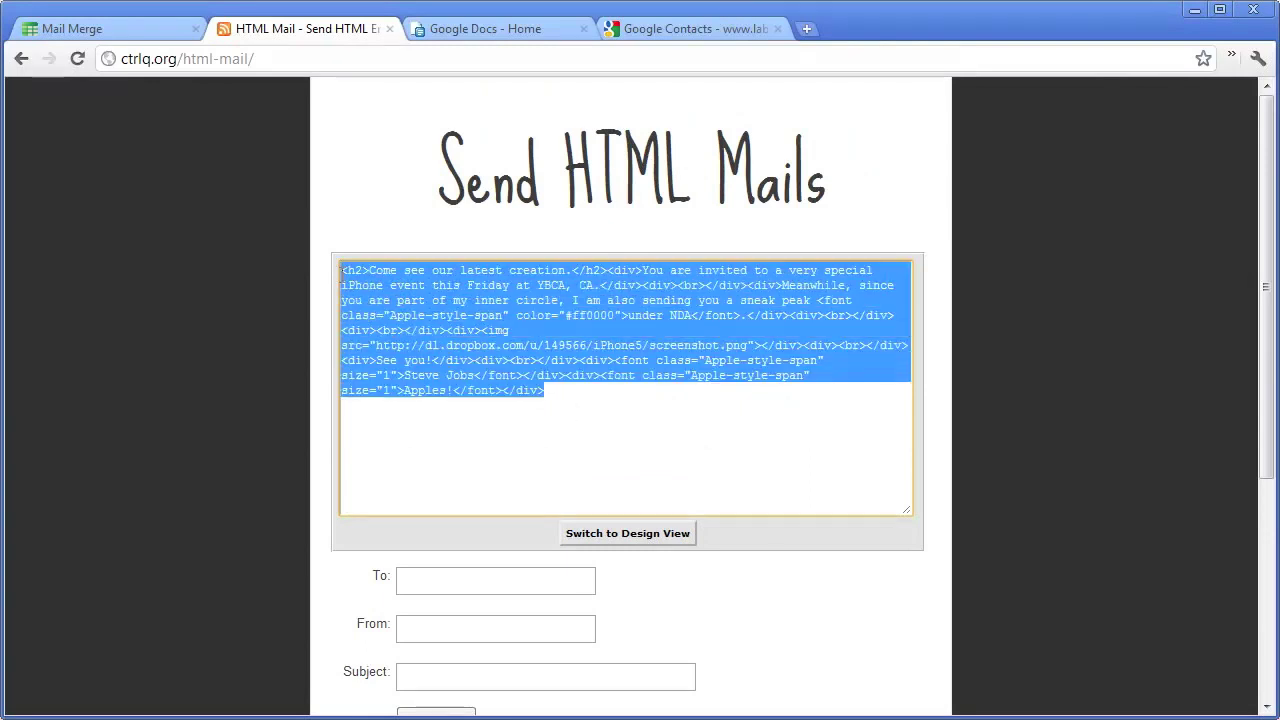
{"action": "right_click", "coordinate": [464, 302]}
{"action": "left_click", "coordinate": [514, 367]}
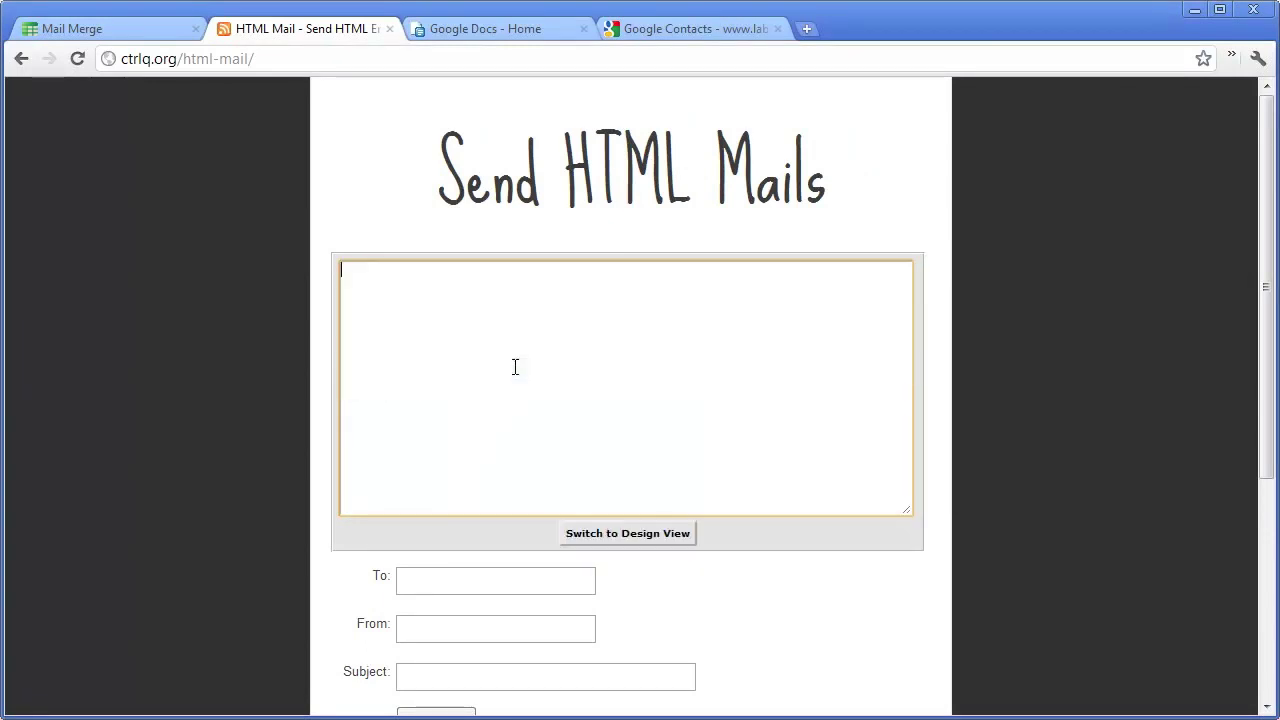
- Paste the invitation HTML into the Message Body cell E9
{"action": "left_click", "coordinate": [143, 36]}
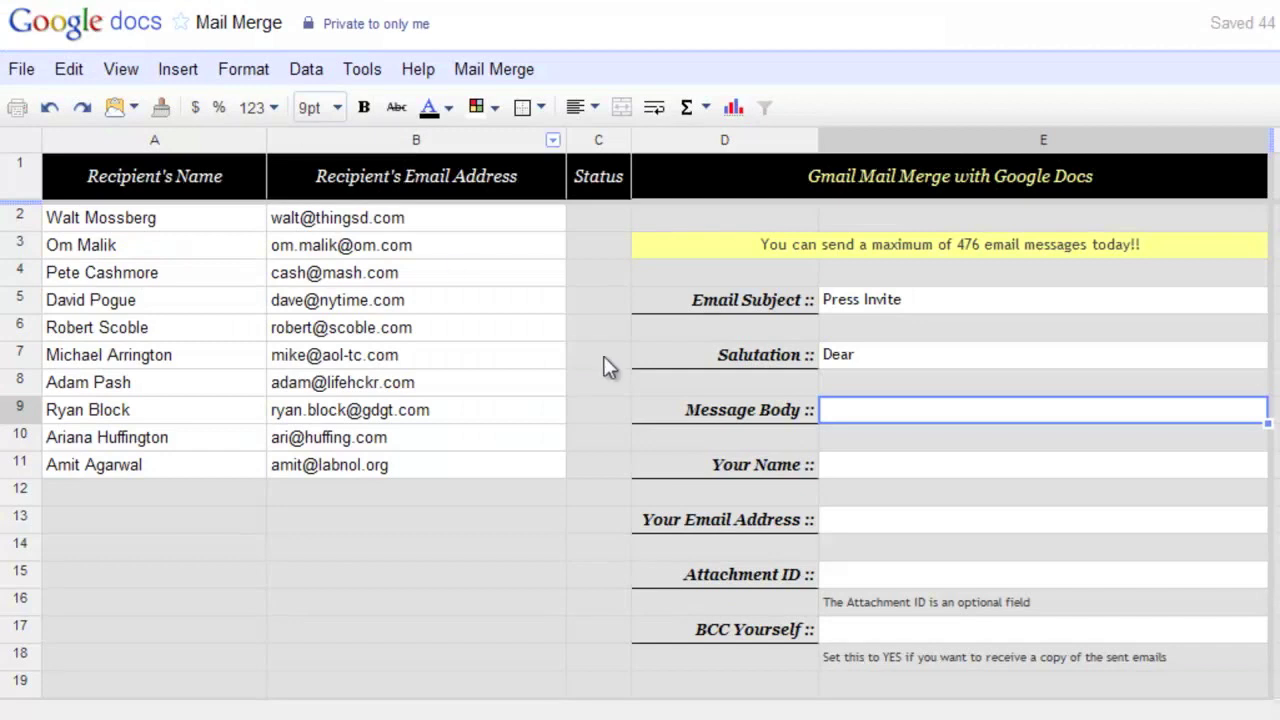
{"action": "double_click", "coordinate": [845, 413]}
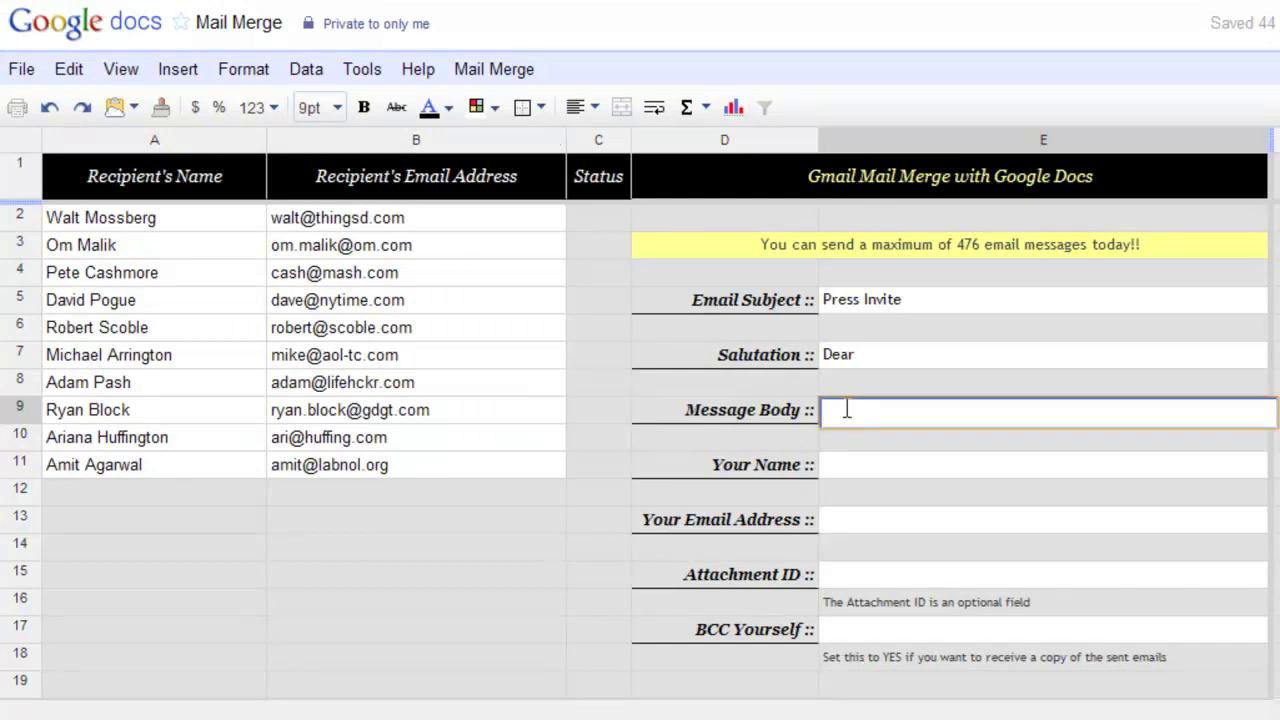
{"action": "right_click", "coordinate": [846, 409]}
{"action": "left_click", "coordinate": [931, 543]}
{"action": "left_click", "coordinate": [1277, 574]}
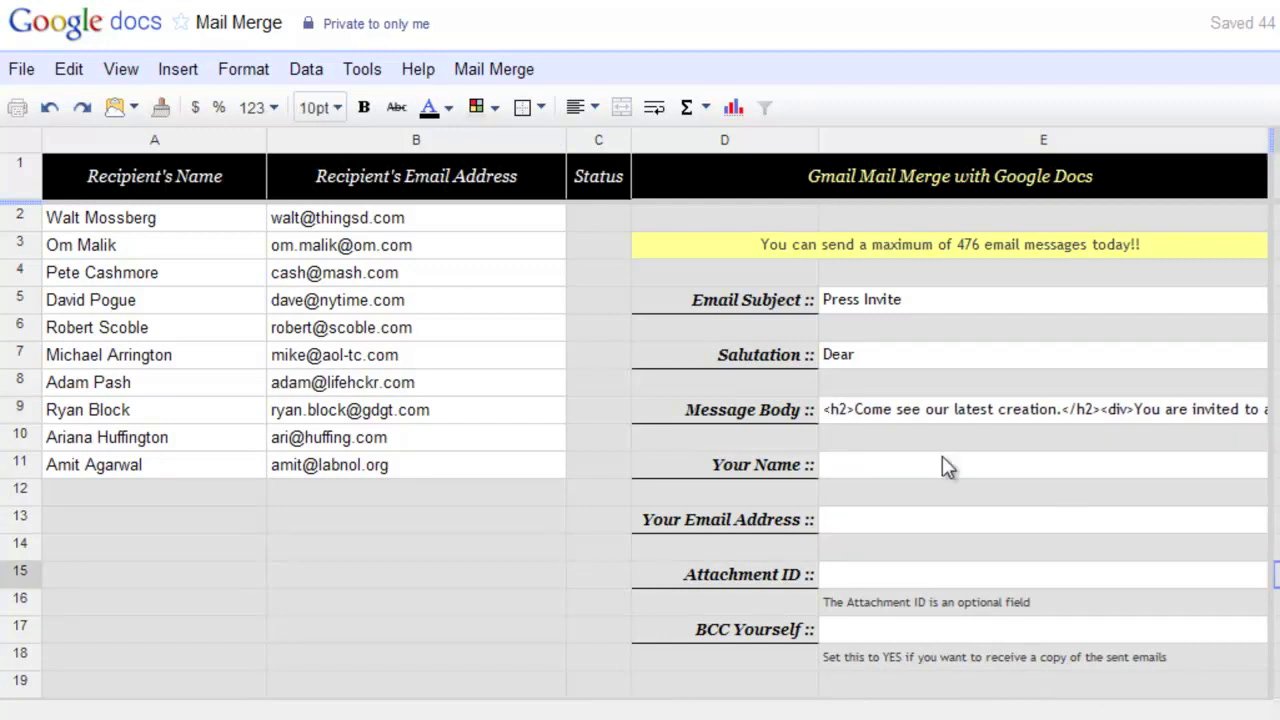
- Enter the sender's name and e-mail address in the Your Name and Your Email Address cells
{"action": "left_click", "coordinate": [913, 460]}
{"action": "type", "text": "Steve Jobs"}
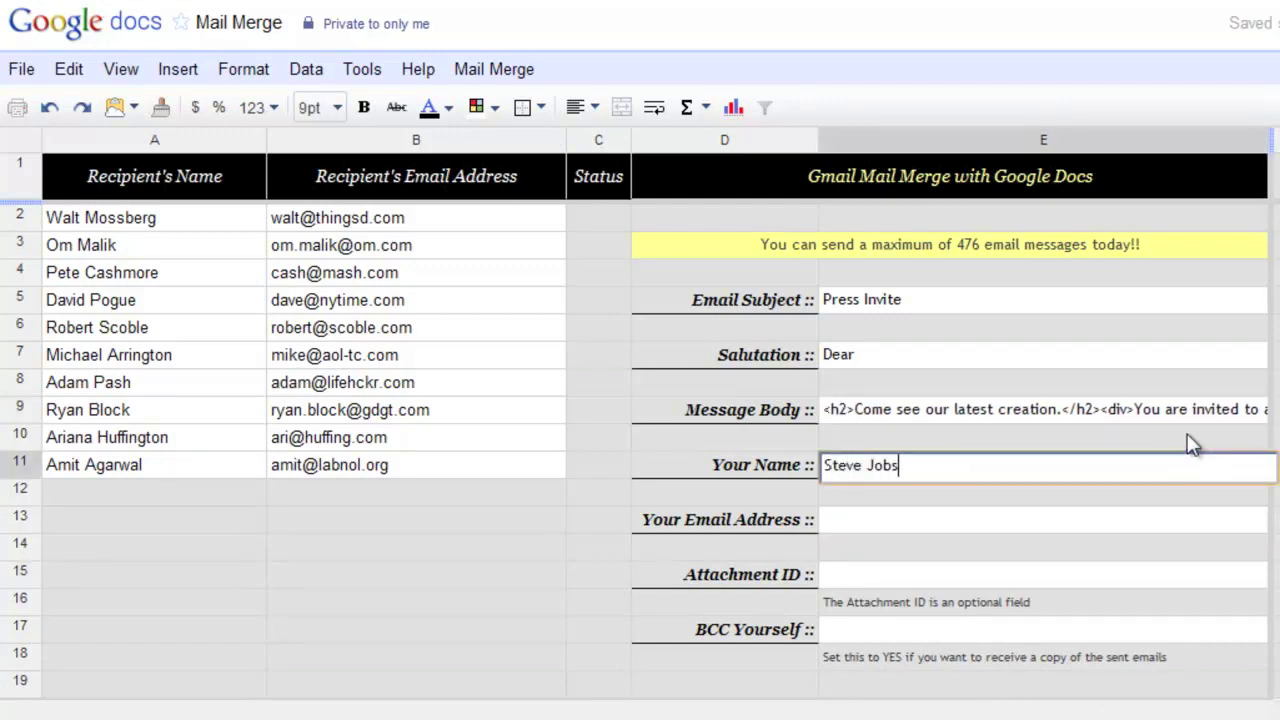
{"action": "key", "text": "Return"}
{"action": "left_click", "coordinate": [1085, 522]}
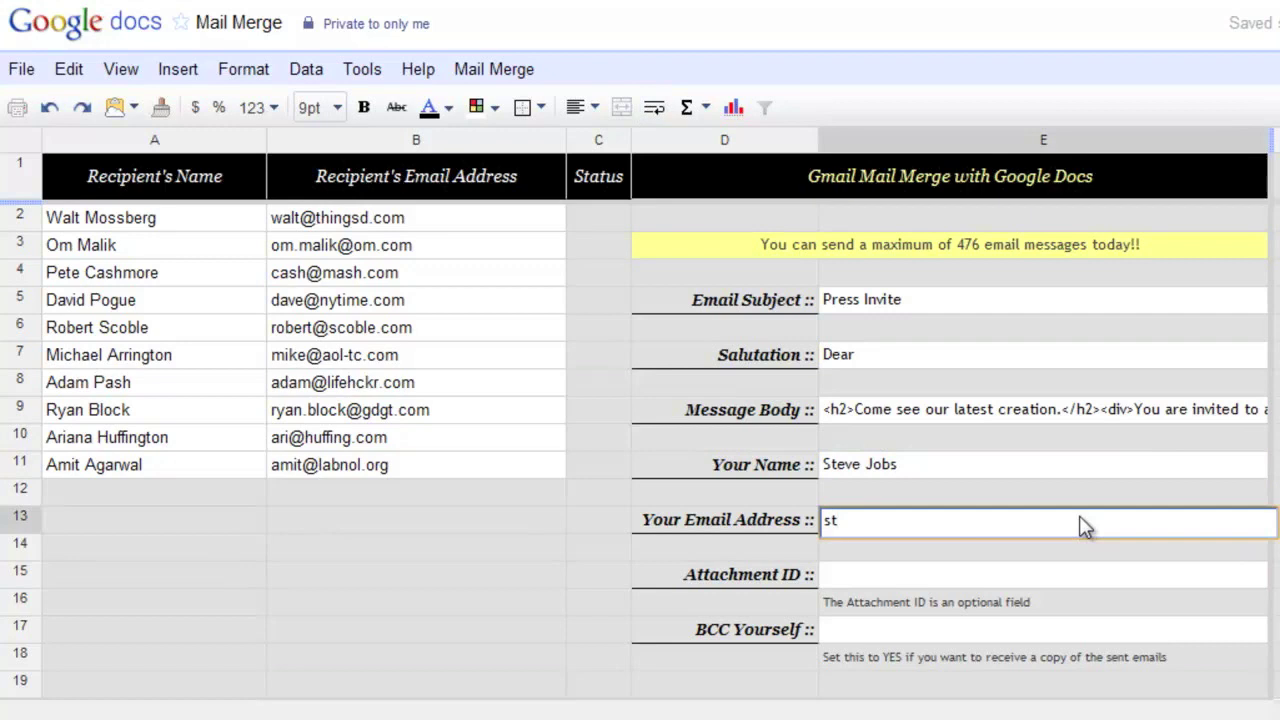
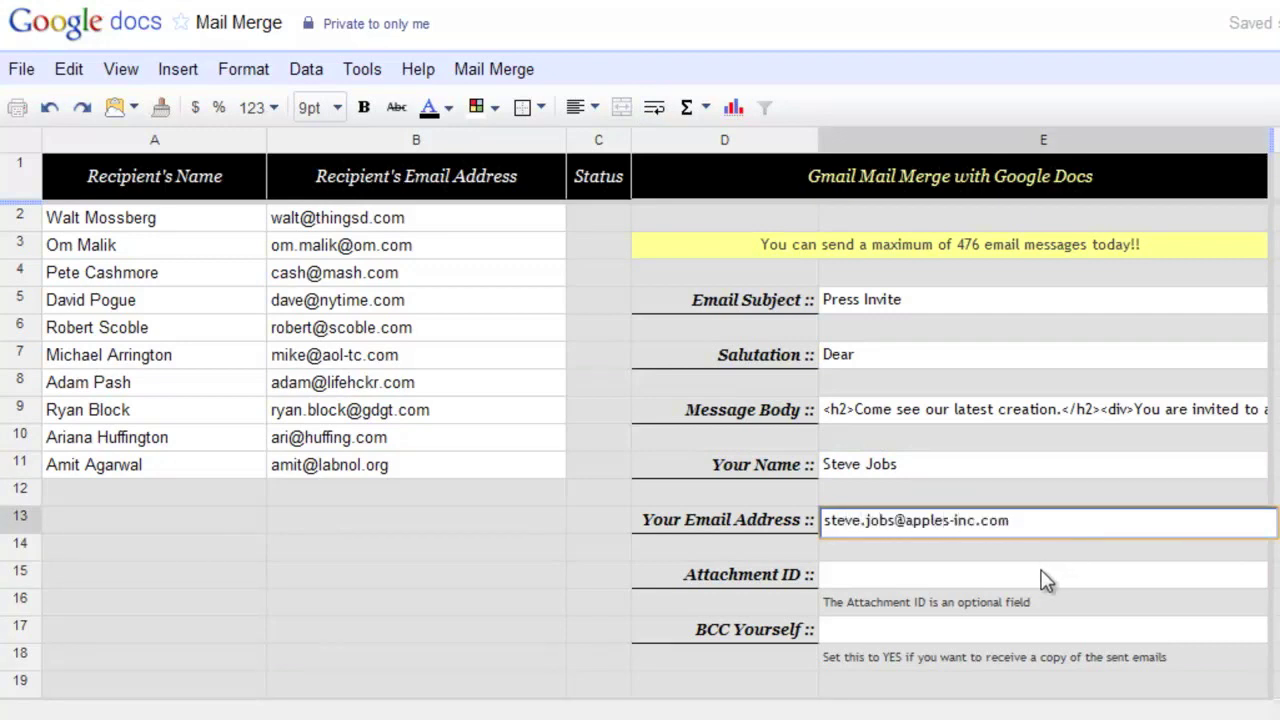
{"action": "left_click", "coordinate": [1045, 580]}
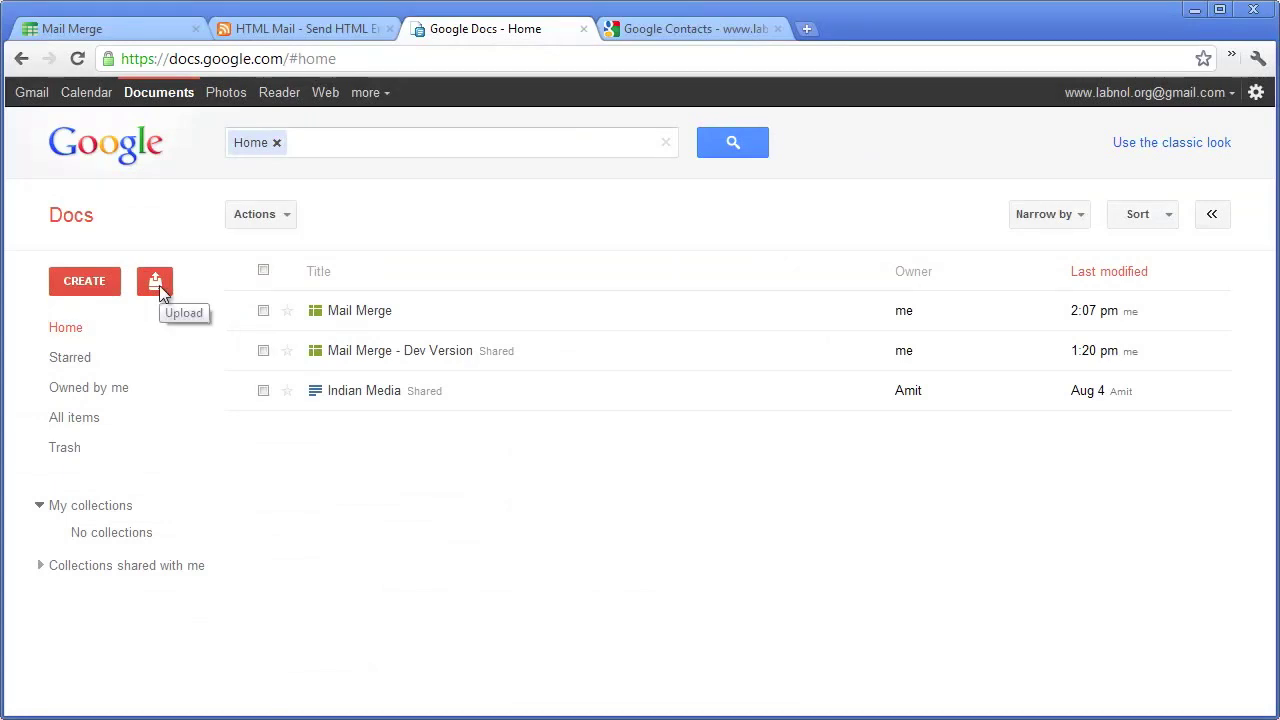
- Upload TechSpecs.pdf from the computer to Google Docs
{"action": "left_click", "coordinate": [159, 285]}
{"action": "left_click", "coordinate": [180, 312]}
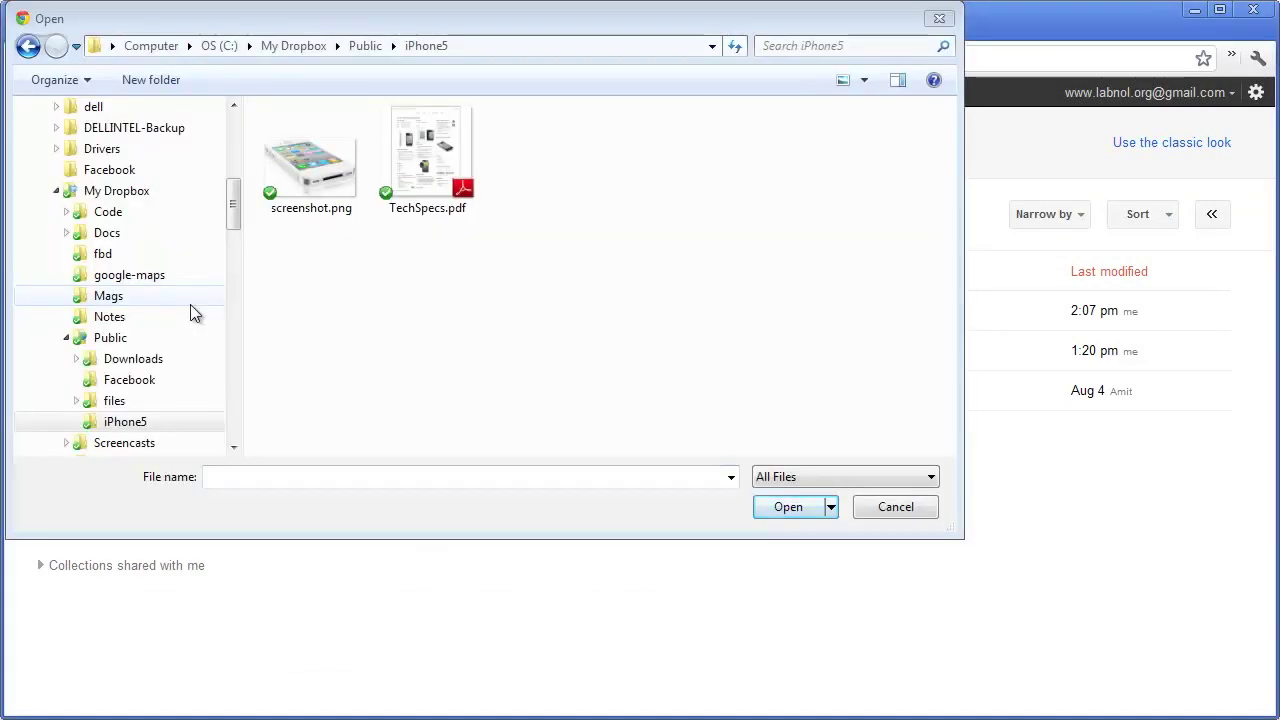
{"action": "left_click", "coordinate": [443, 195]}
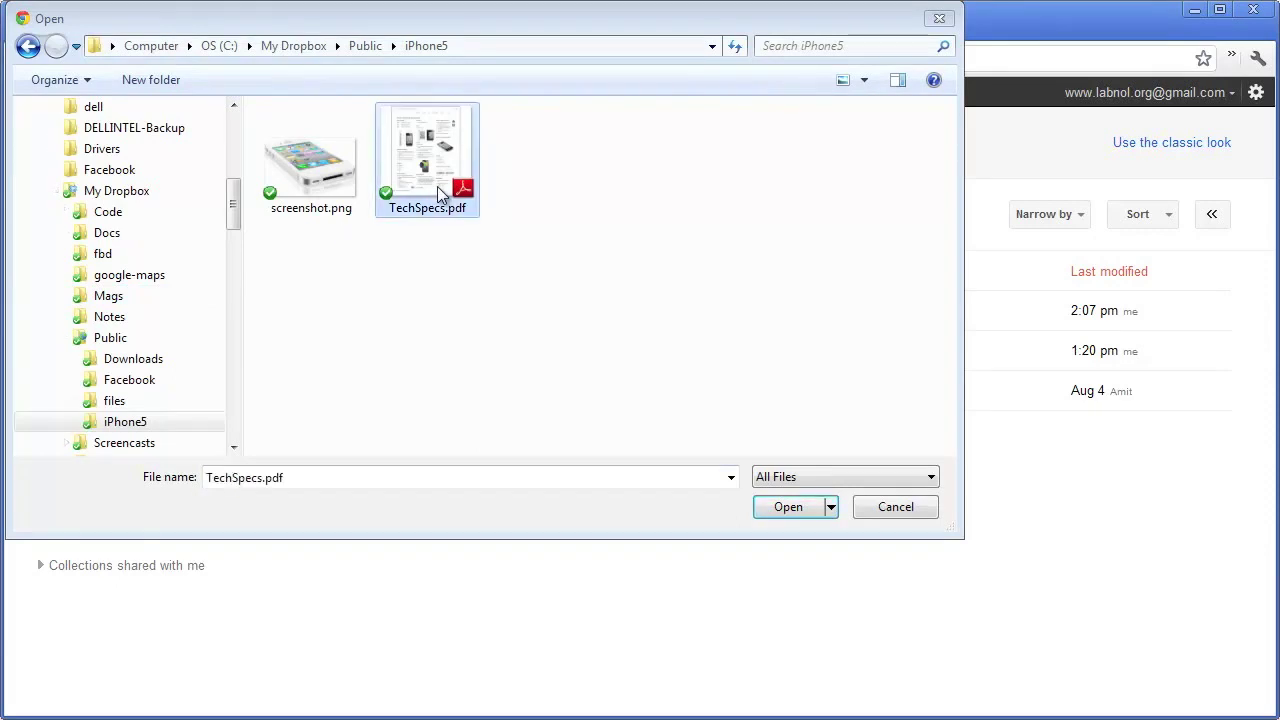
{"action": "left_click", "coordinate": [790, 508]}
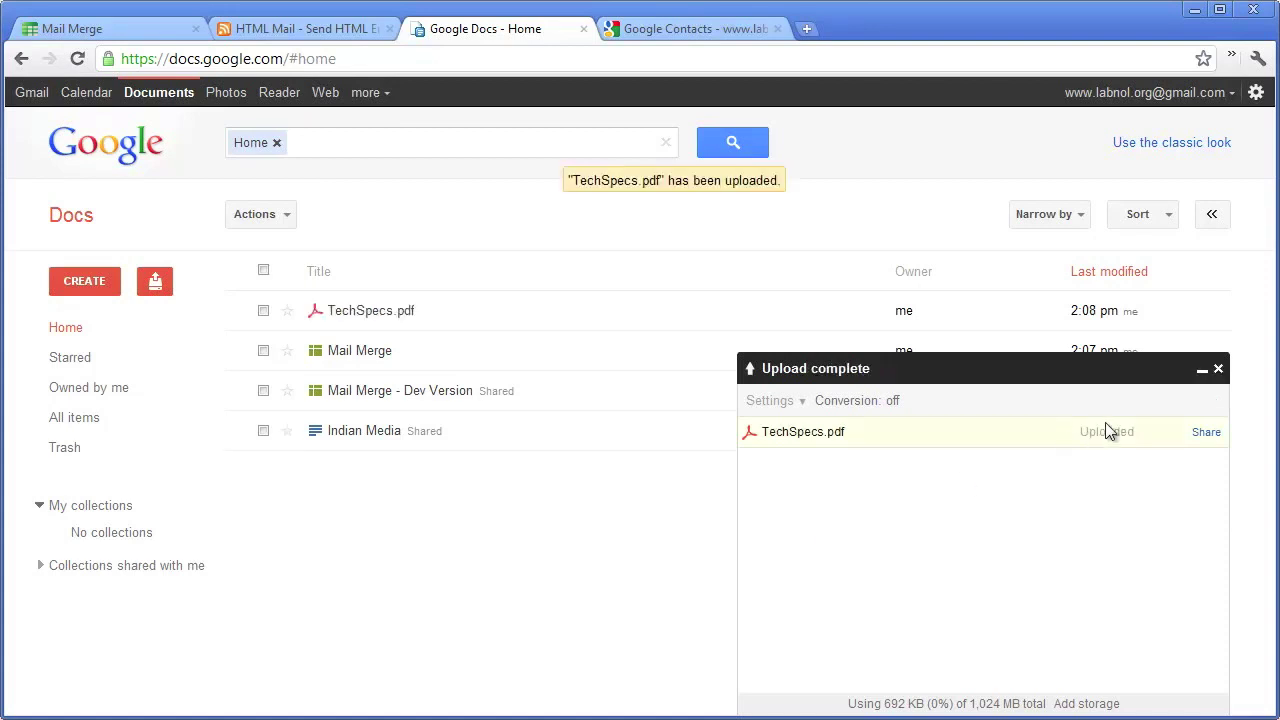
{"action": "left_click", "coordinate": [1218, 369]}
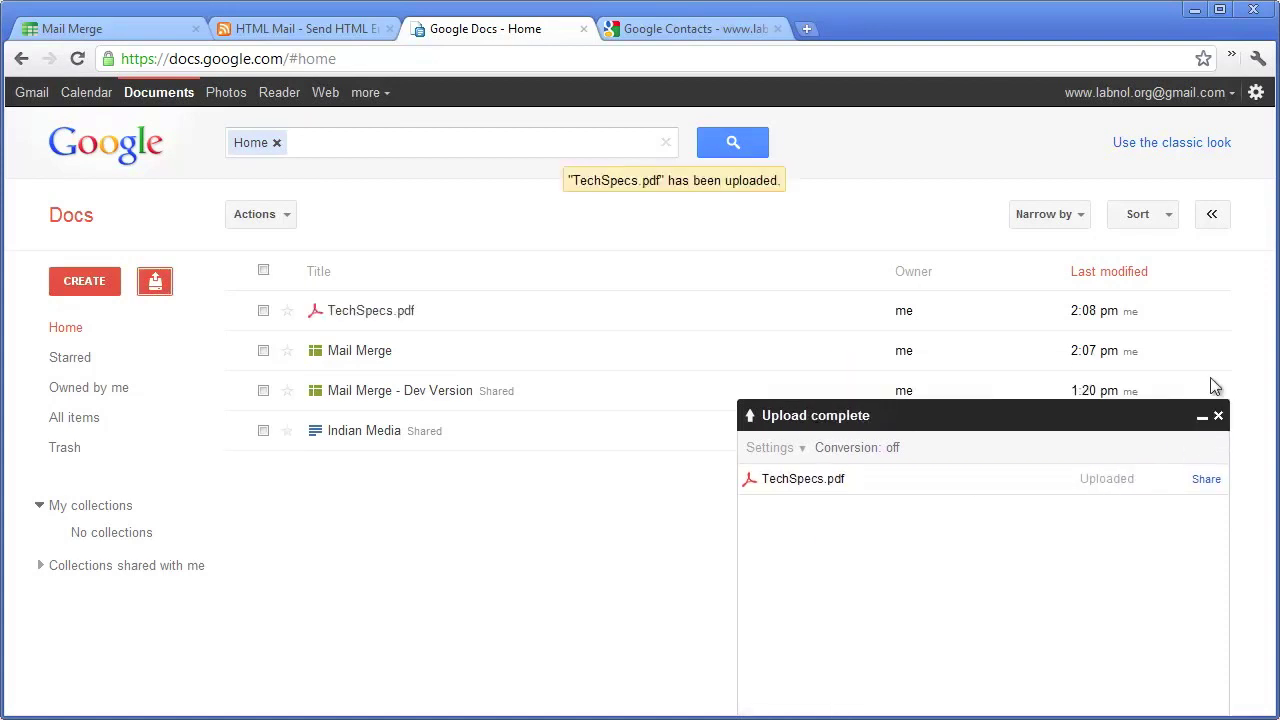
- Open TechSpecs.pdf and cut its document ID from the address bar, then return to the spreadsheet
{"action": "left_click", "coordinate": [383, 314]}
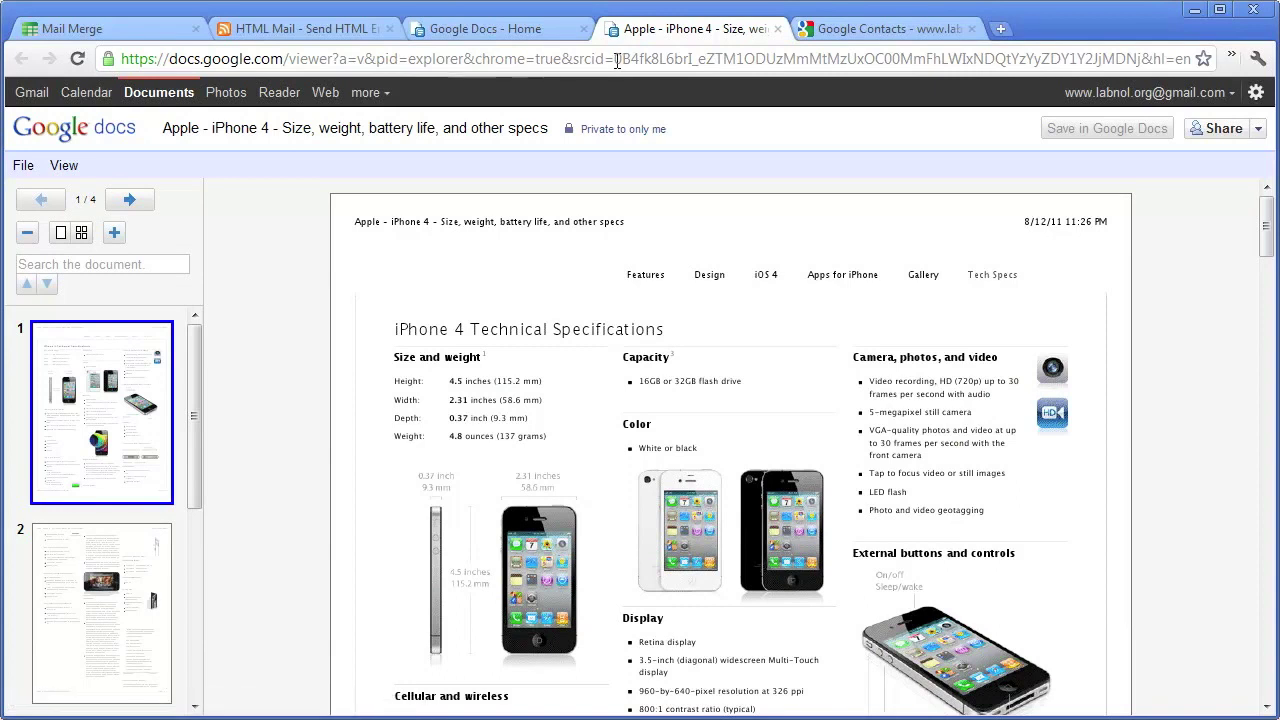
{"action": "left_click_drag", "start_coordinate": [615, 59], "coordinate": [1138, 59]}
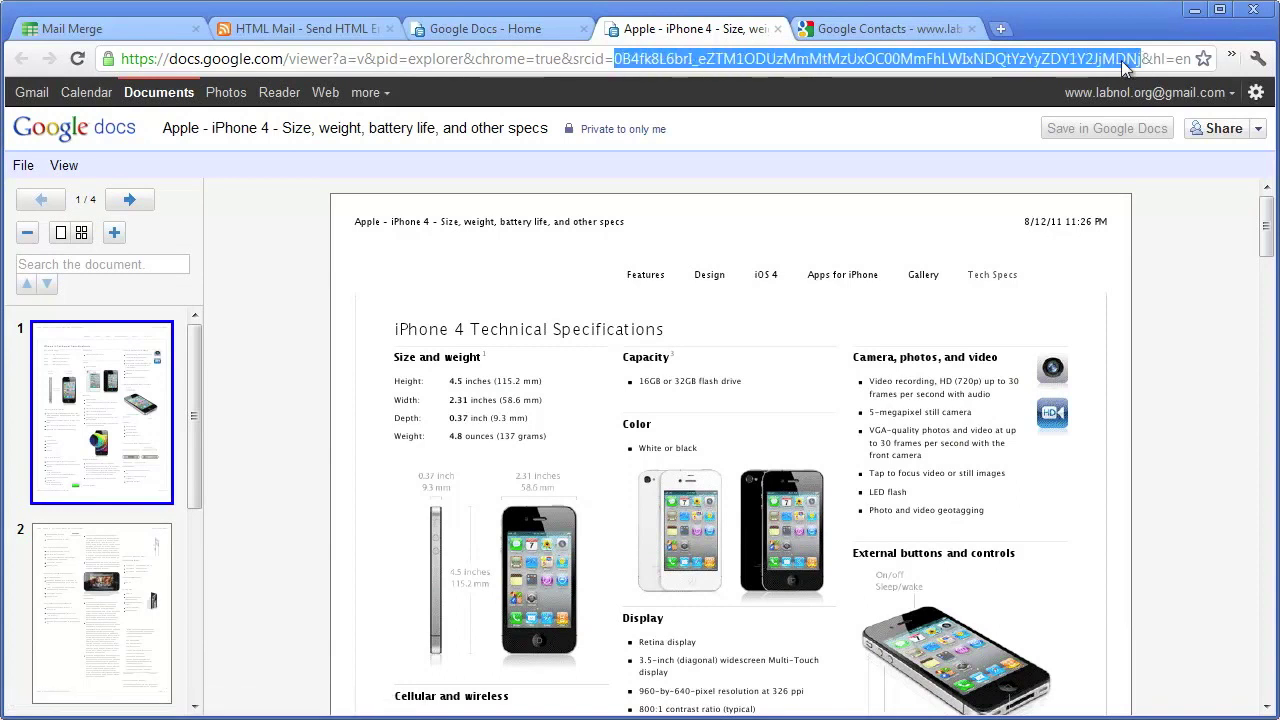
{"action": "right_click", "coordinate": [807, 62]}
{"action": "left_click", "coordinate": [843, 106]}
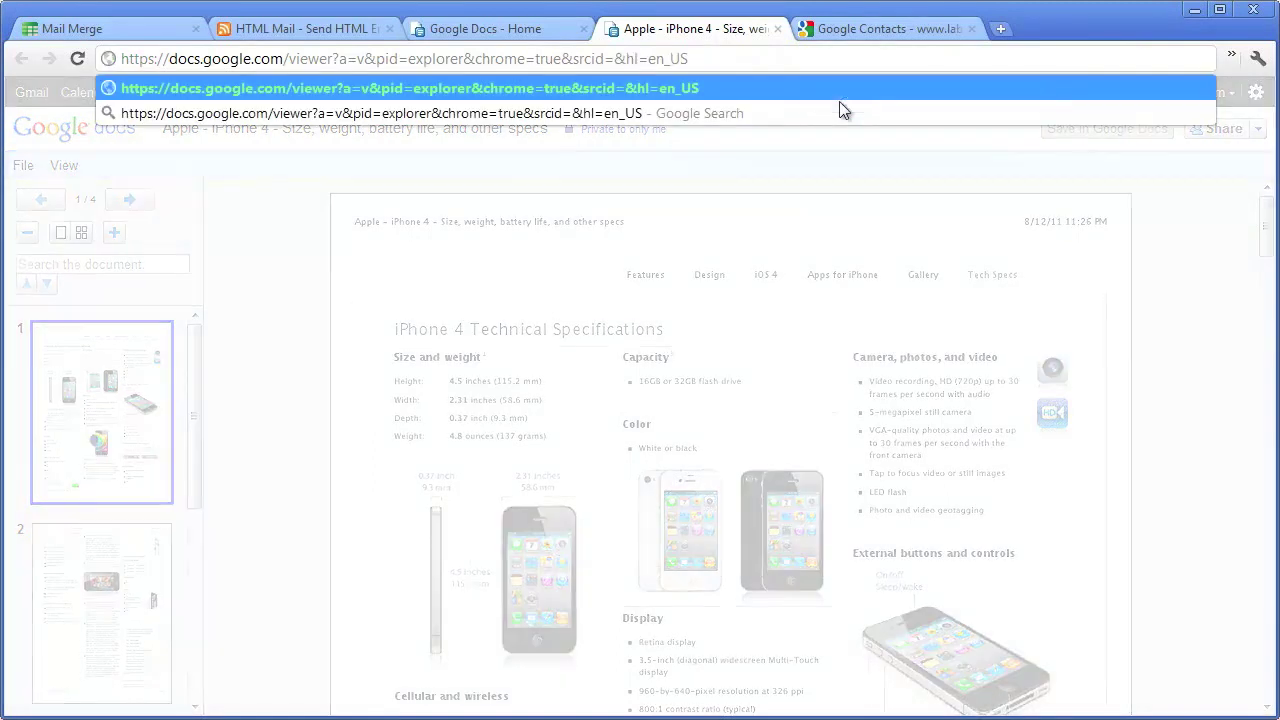
{"action": "key", "text": "Return"}
{"action": "left_click", "coordinate": [100, 28]}
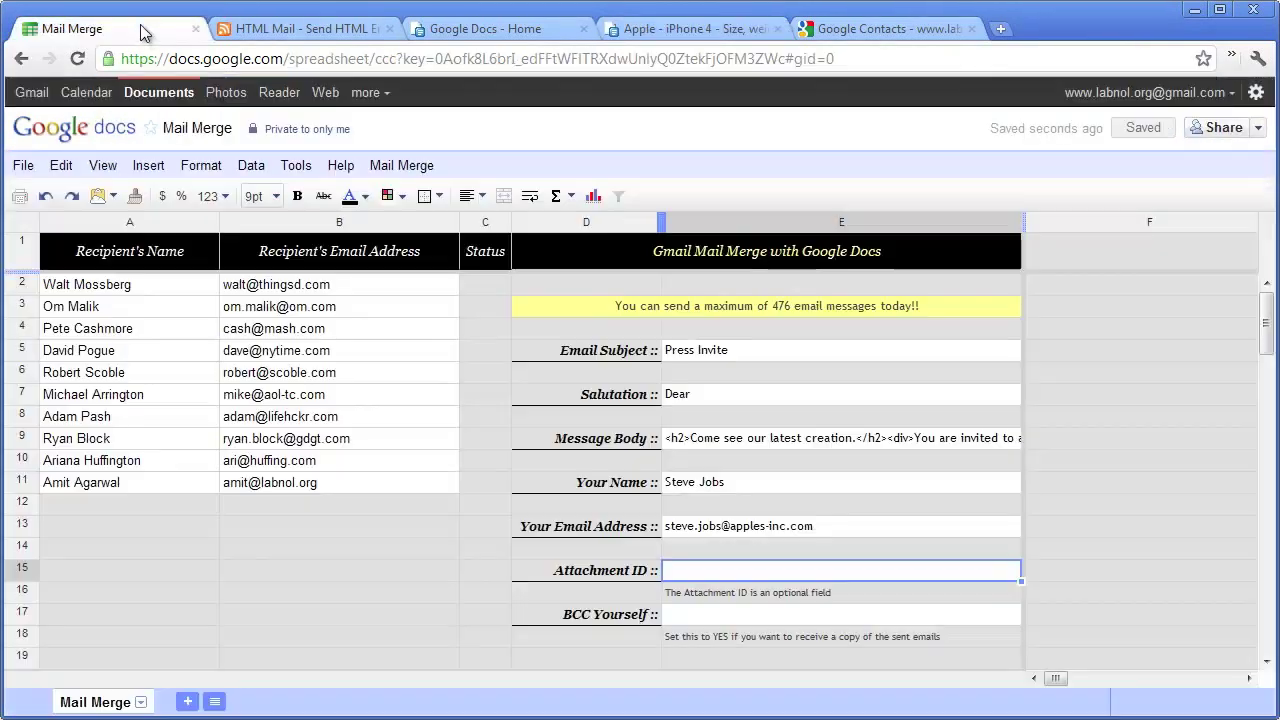
- Paste the PDF's ID as the Attachment ID and set BCC Yourself to NO
{"action": "double_click", "coordinate": [755, 573]}
{"action": "right_click", "coordinate": [755, 573]}
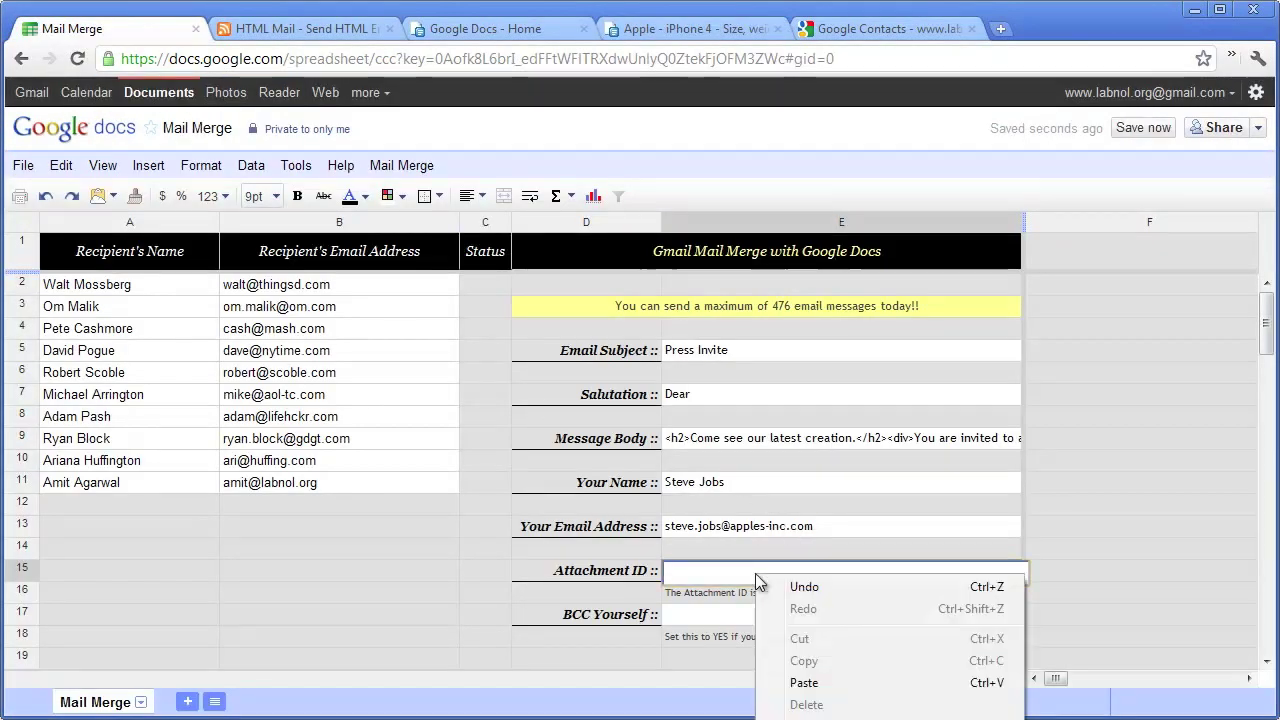
{"action": "left_click", "coordinate": [866, 683]}
{"action": "left_click", "coordinate": [1091, 481]}
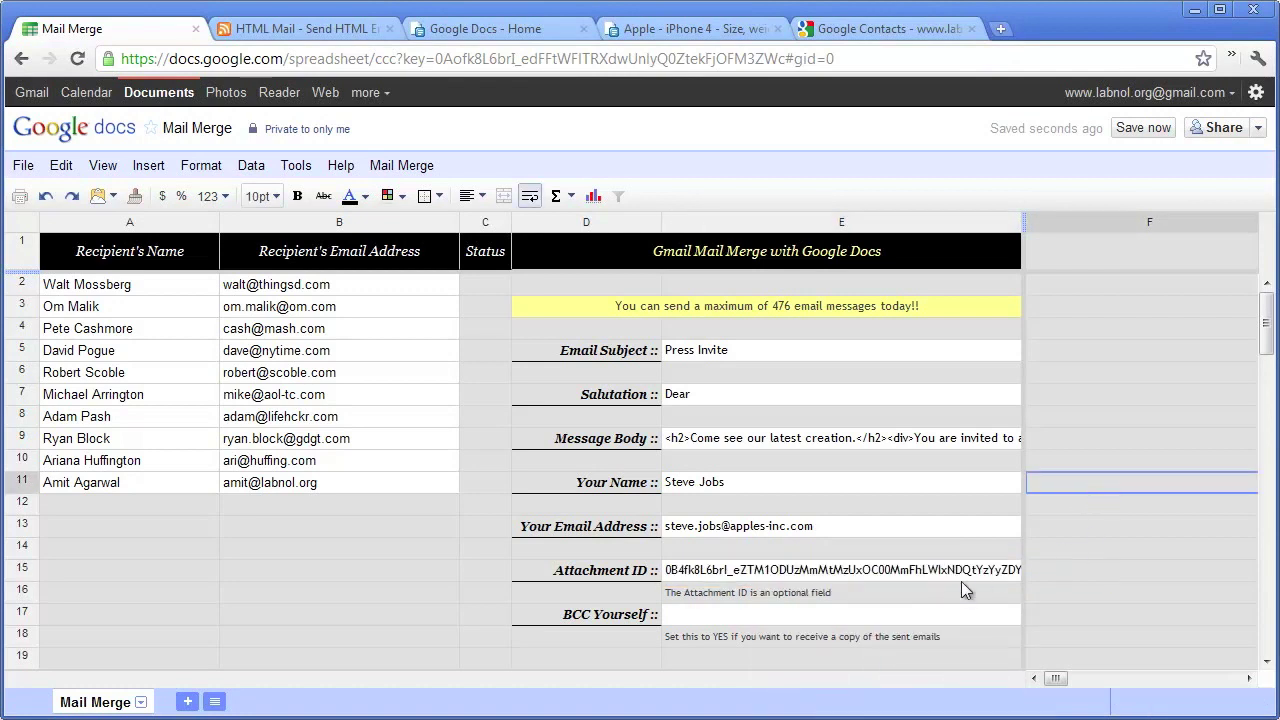
{"action": "left_click", "coordinate": [833, 616]}
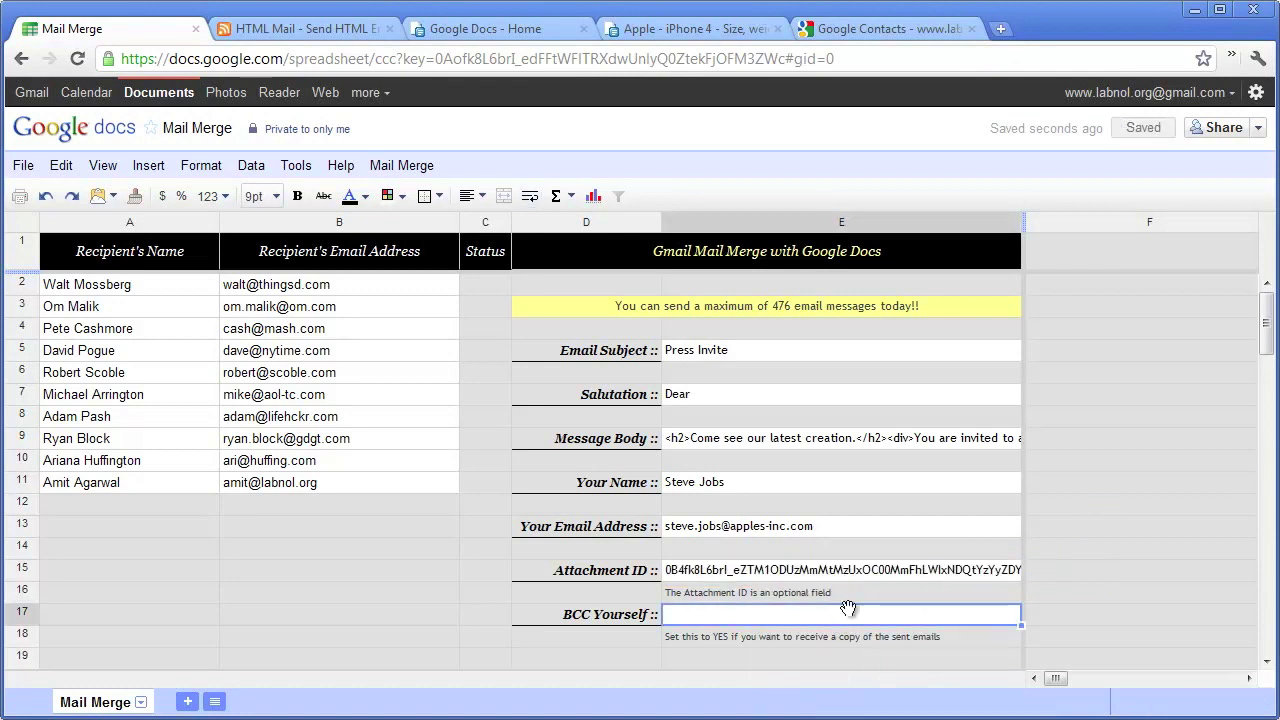
{"action": "type", "text": "NO"}
{"action": "left_click", "coordinate": [455, 505]}
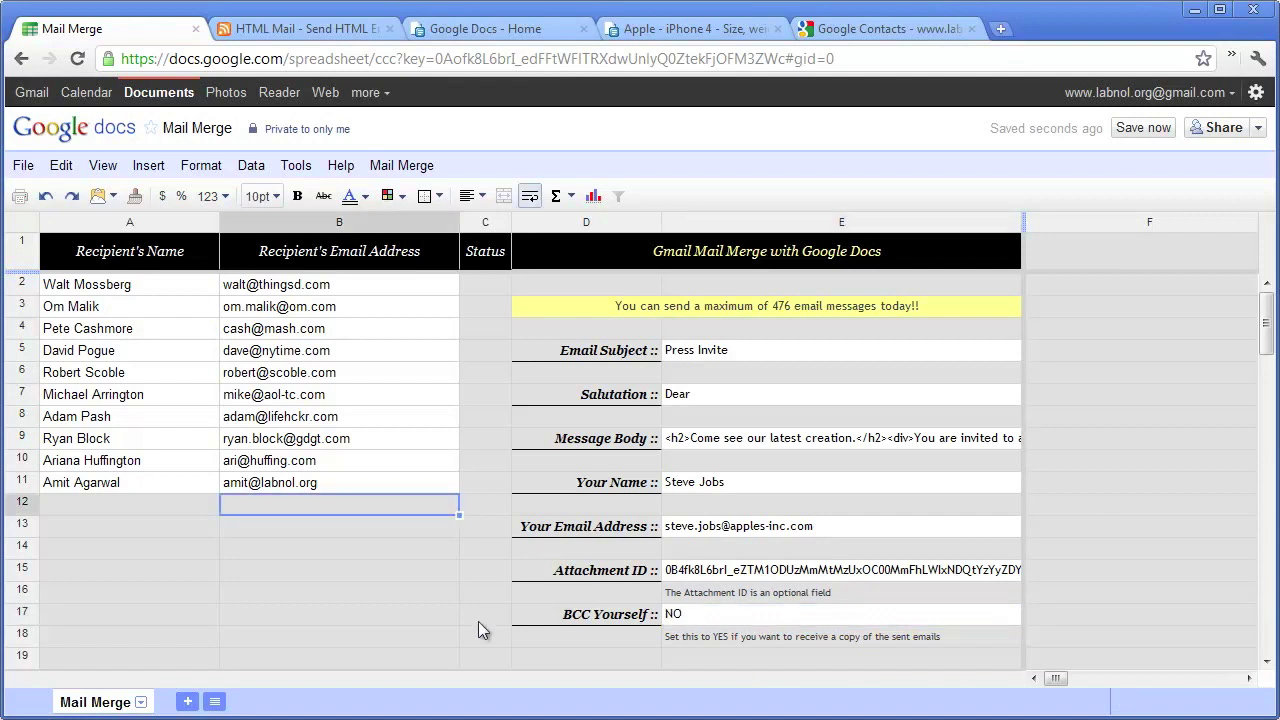
- Run Mail Merge Step 3: Start Mail Merge and bring up the Gmail window
{"action": "left_click", "coordinate": [408, 168]}
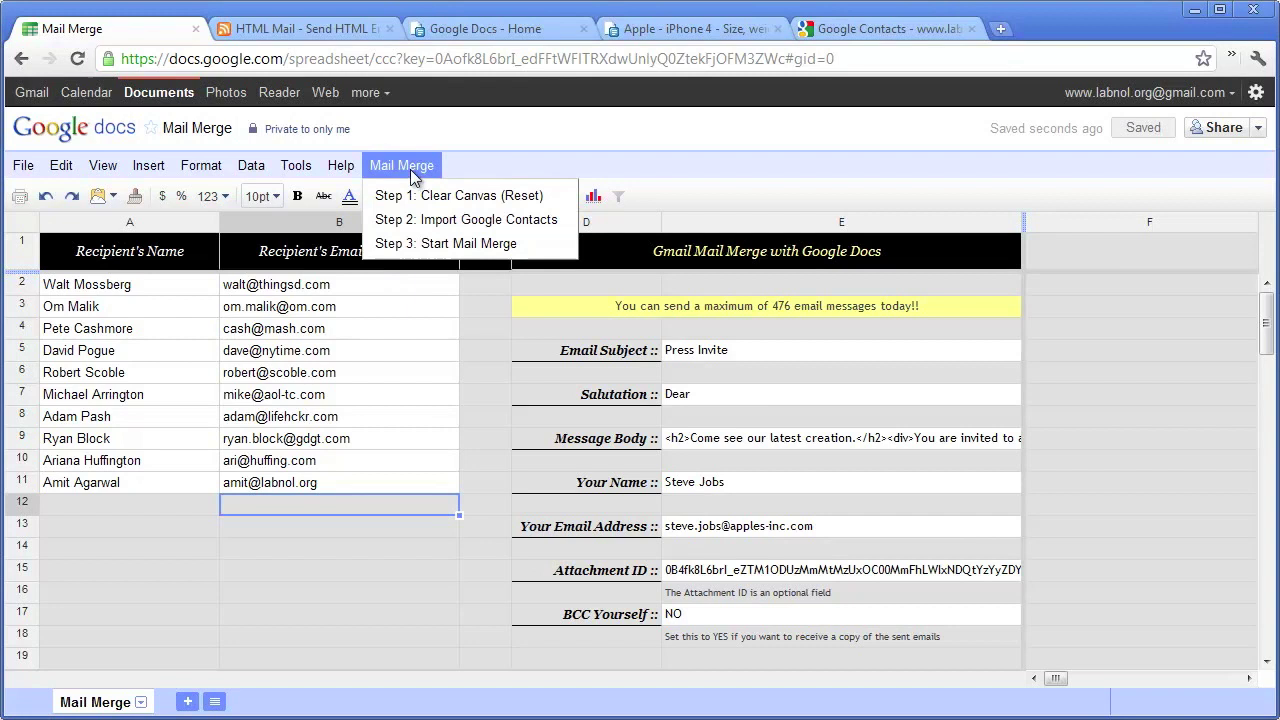
{"action": "left_click", "coordinate": [478, 246]}
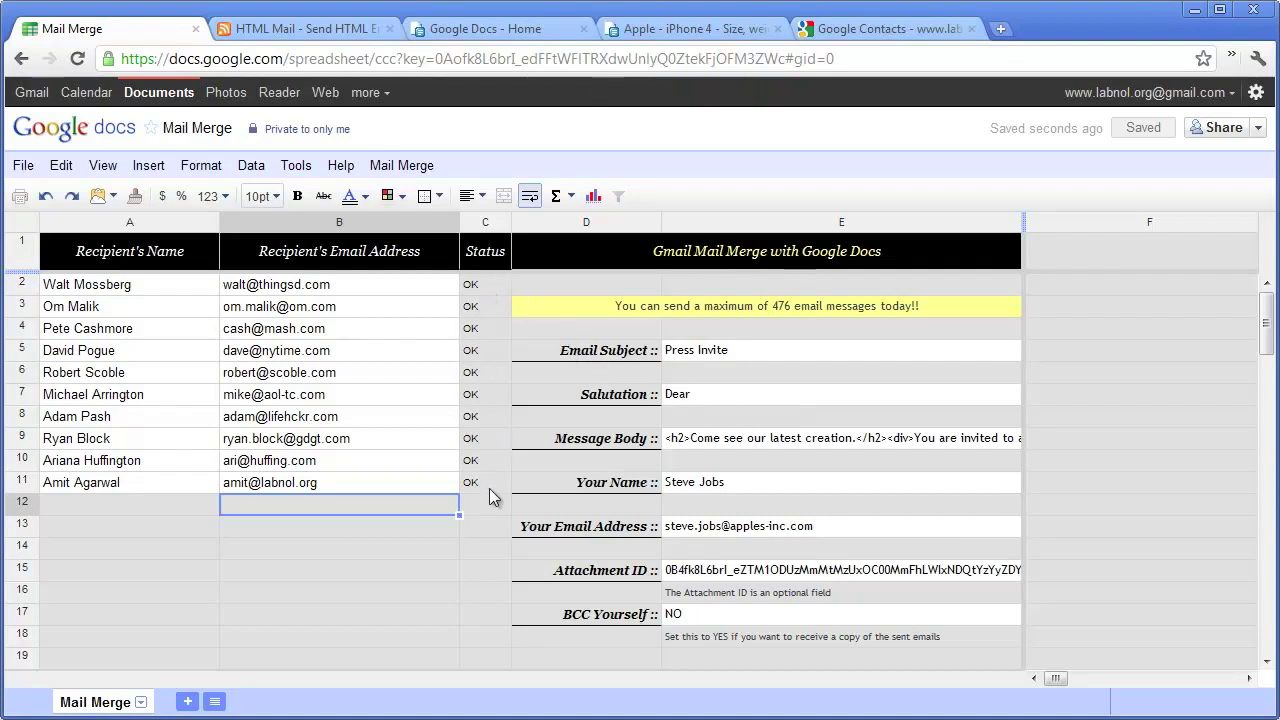
{"action": "left_click_drag", "start_coordinate": [916, 719], "coordinate": [761, 62]}
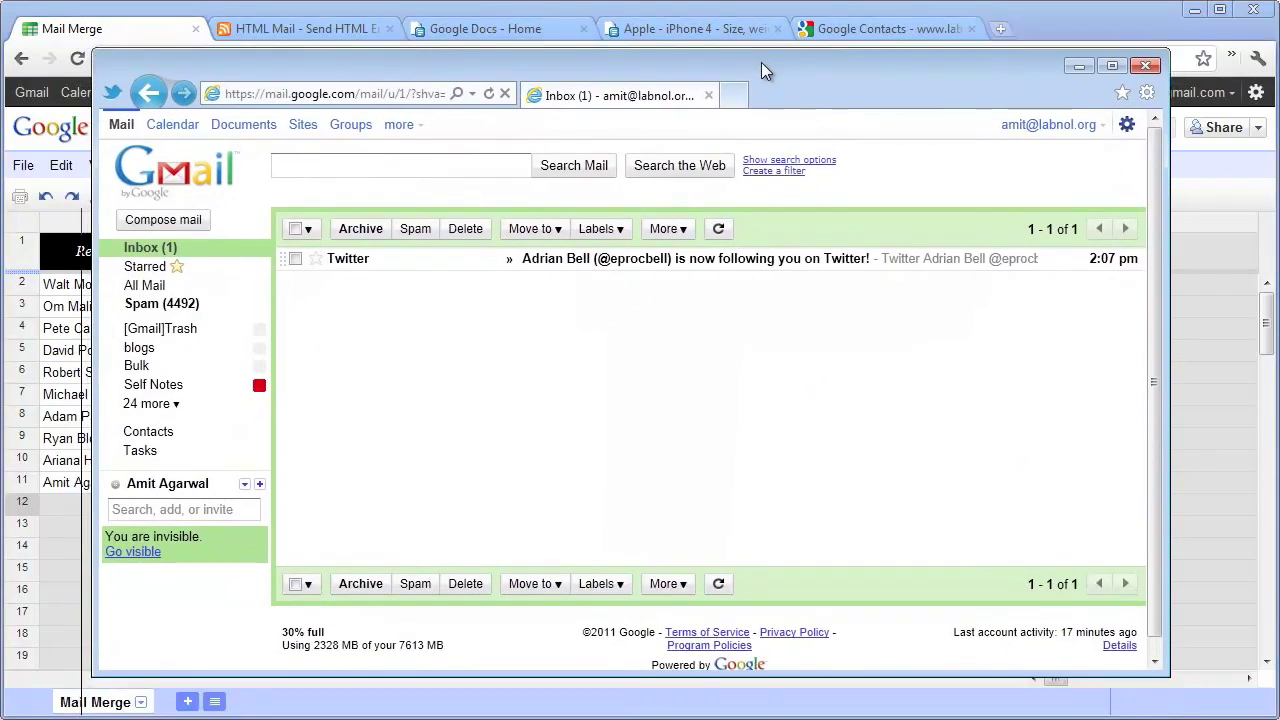
- Refresh the Gmail inbox and open the Press Invite message to review its image and TechSpecs.pdf attachment
{"action": "left_click", "coordinate": [720, 229]}
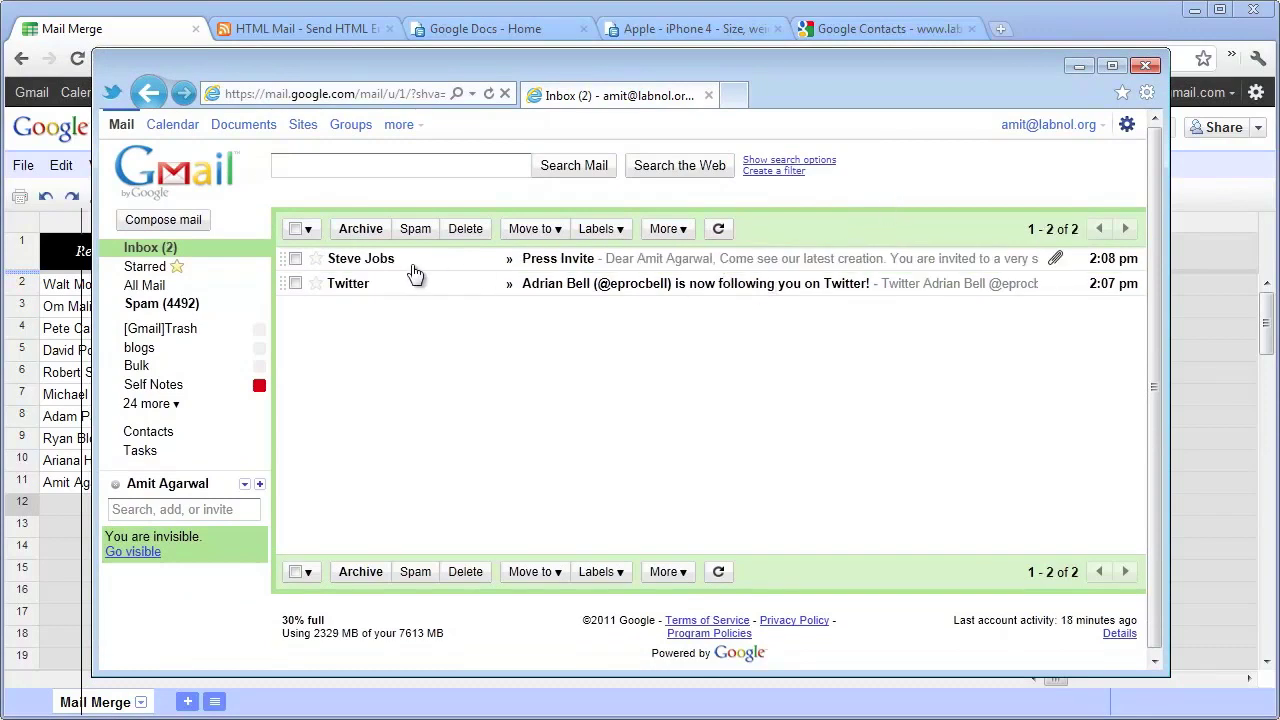
{"action": "left_click", "coordinate": [661, 265]}
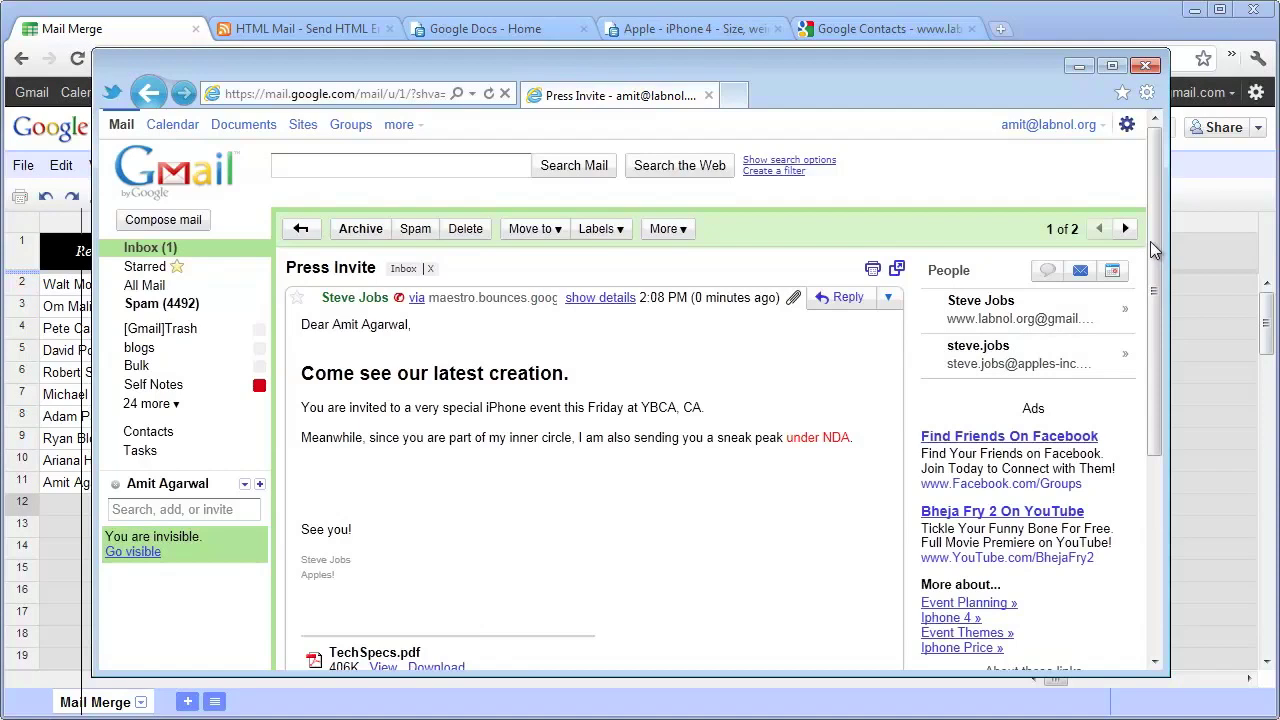
{"action": "left_click_drag", "start_coordinate": [1158, 250], "coordinate": [1153, 311]}
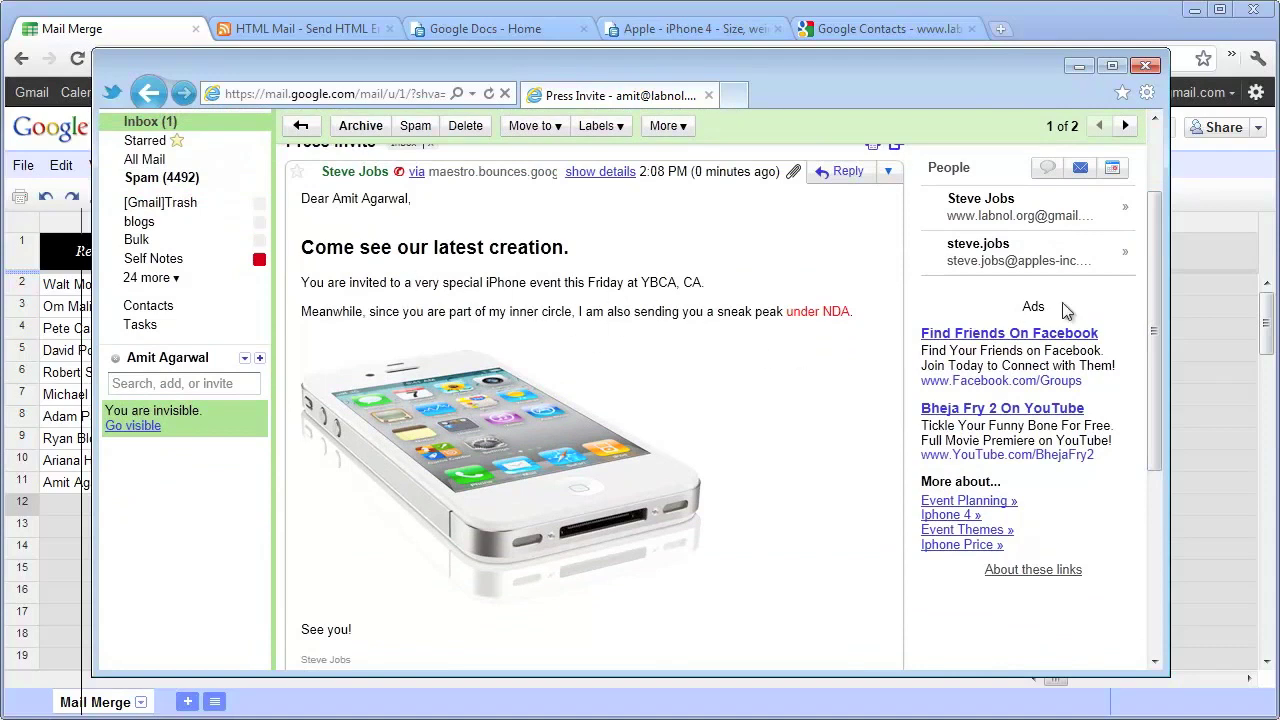
{"action": "left_click_drag", "start_coordinate": [1153, 231], "coordinate": [1141, 363]}
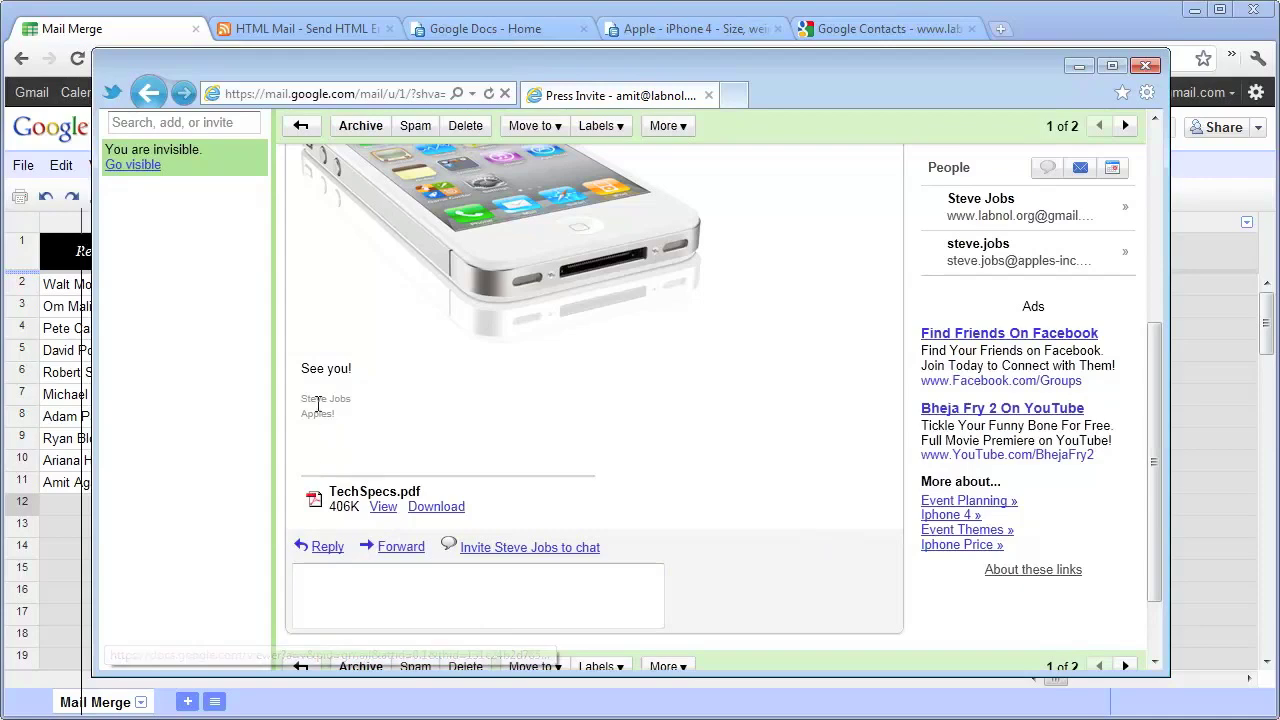
{"action": "scroll", "coordinate": [651, 438], "scroll_direction": "up", "scroll_amount": 10}
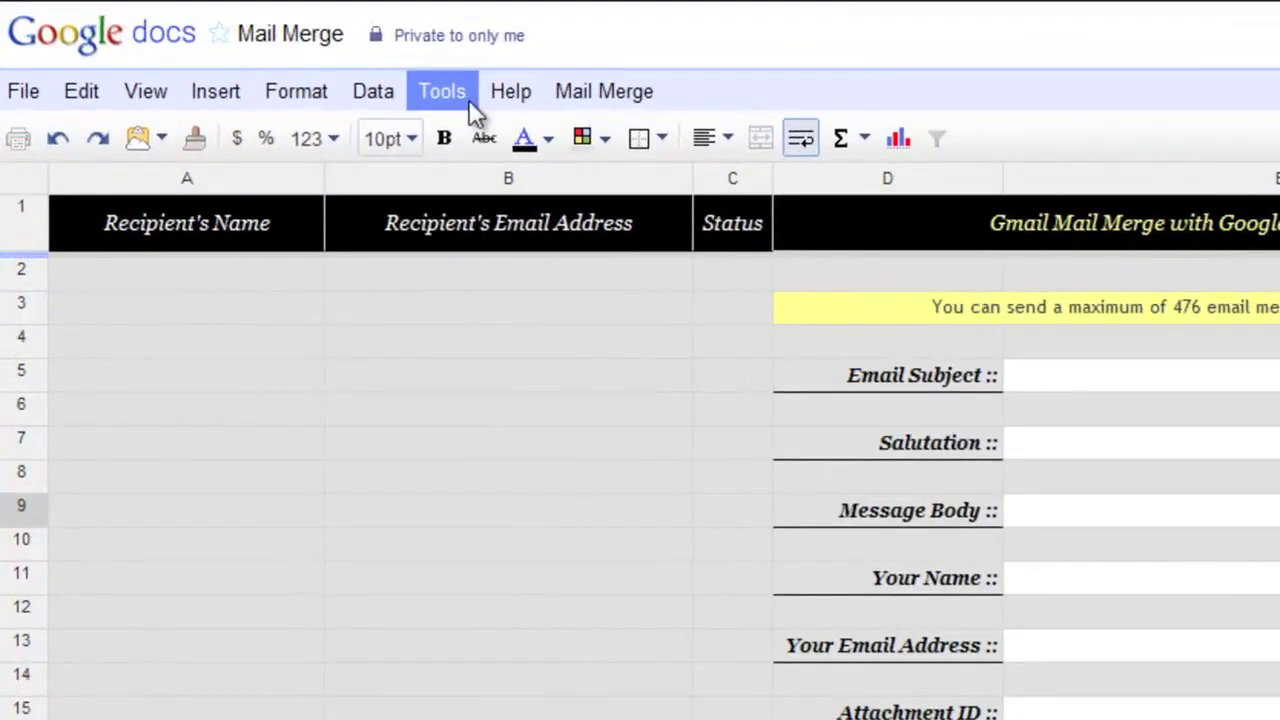
- Open the Script editor to view the Mail Merge by labnol.org Gmail merge code
{"action": "left_click", "coordinate": [340, 154]}
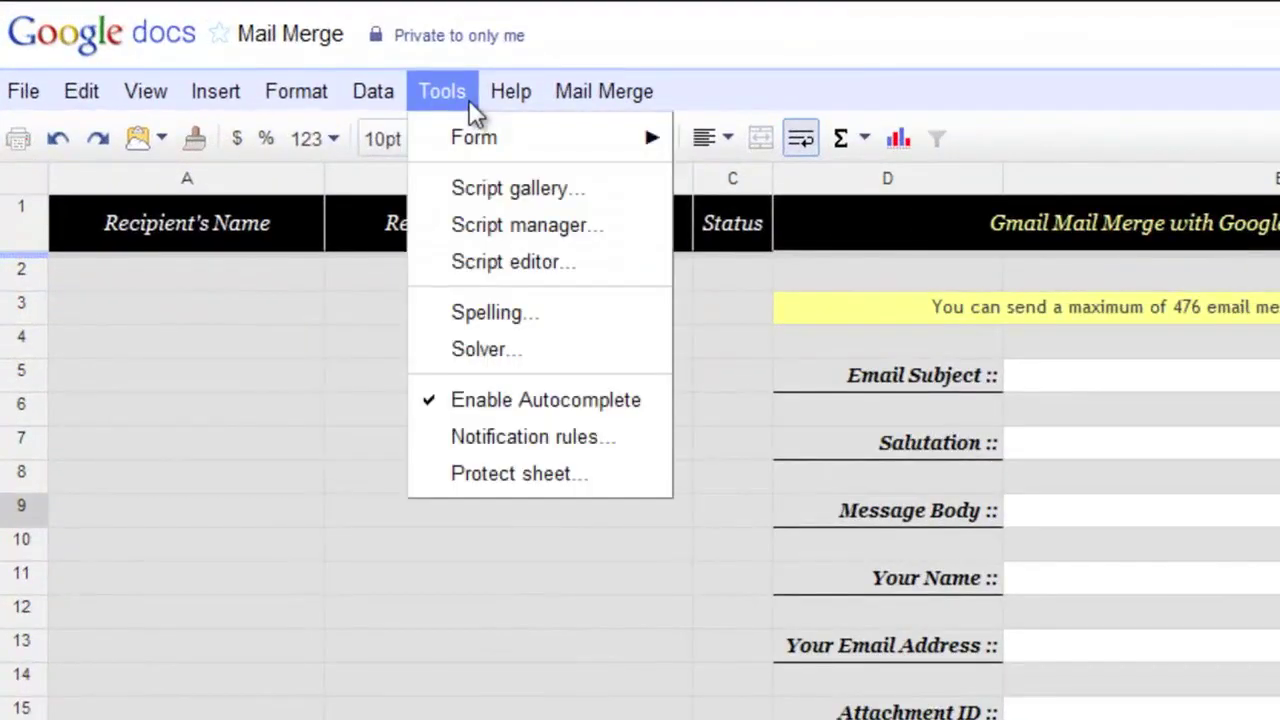
{"action": "left_click", "coordinate": [602, 259]}
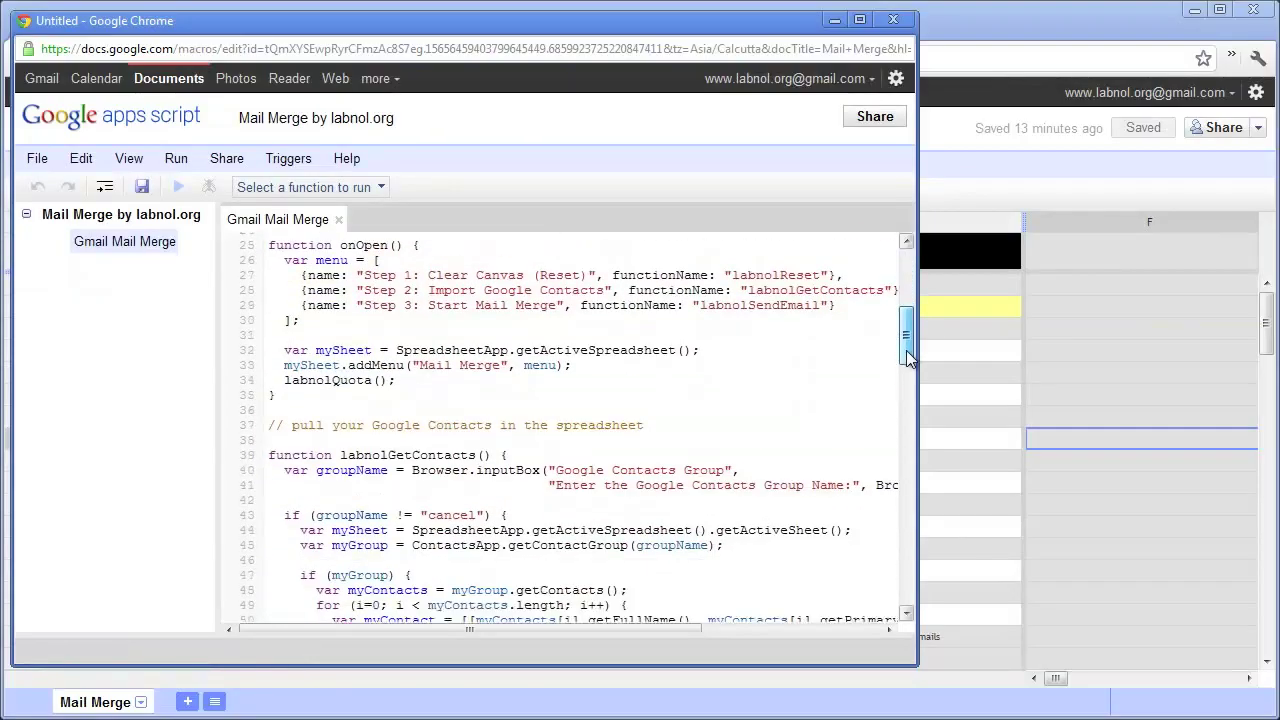